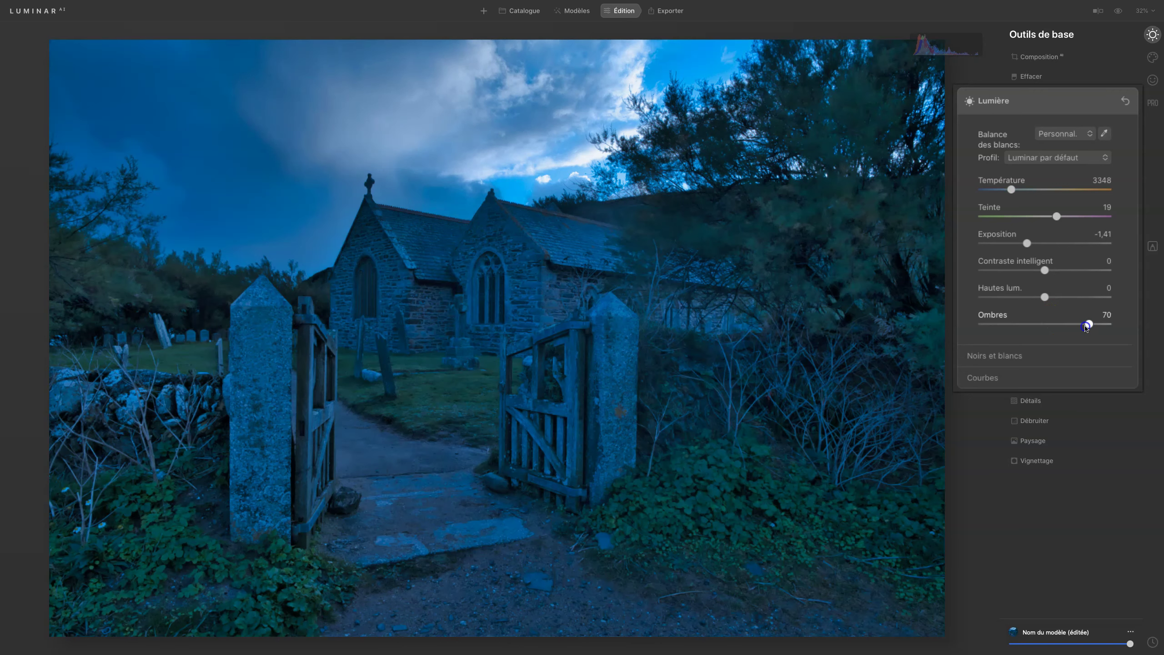
# Set Ombres to 39 in the Lumière tool and compare the edited photo with the original.
pyautogui.moveTo(1086, 327); pyautogui.dragTo(1064, 329)
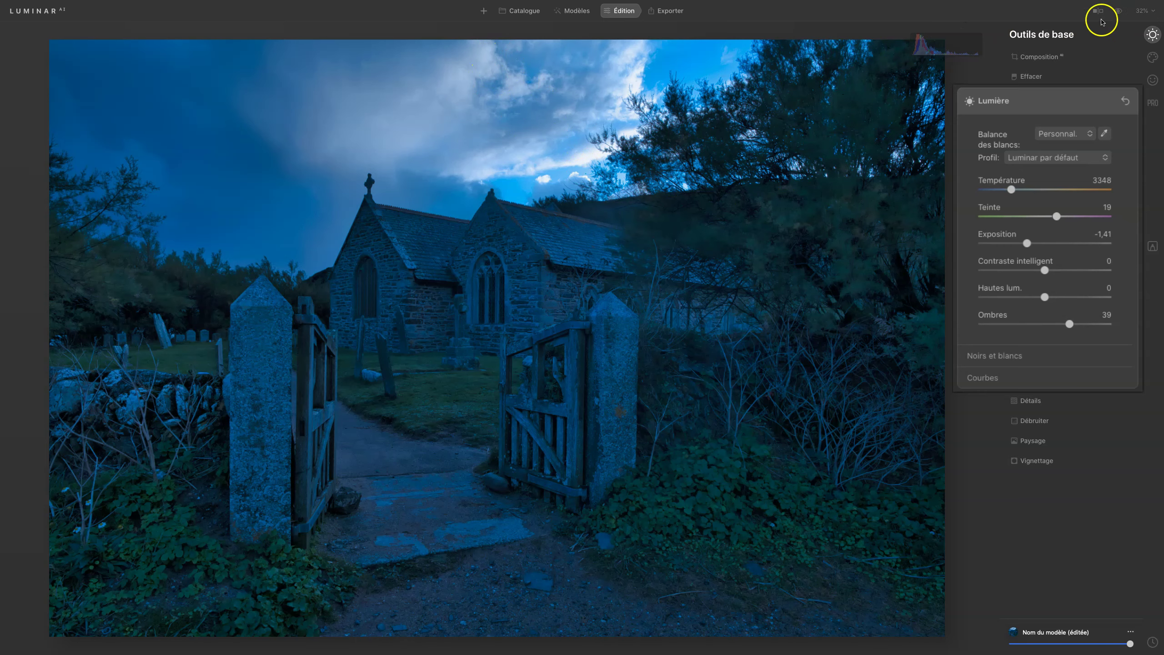
pyautogui.click(1121, 10)
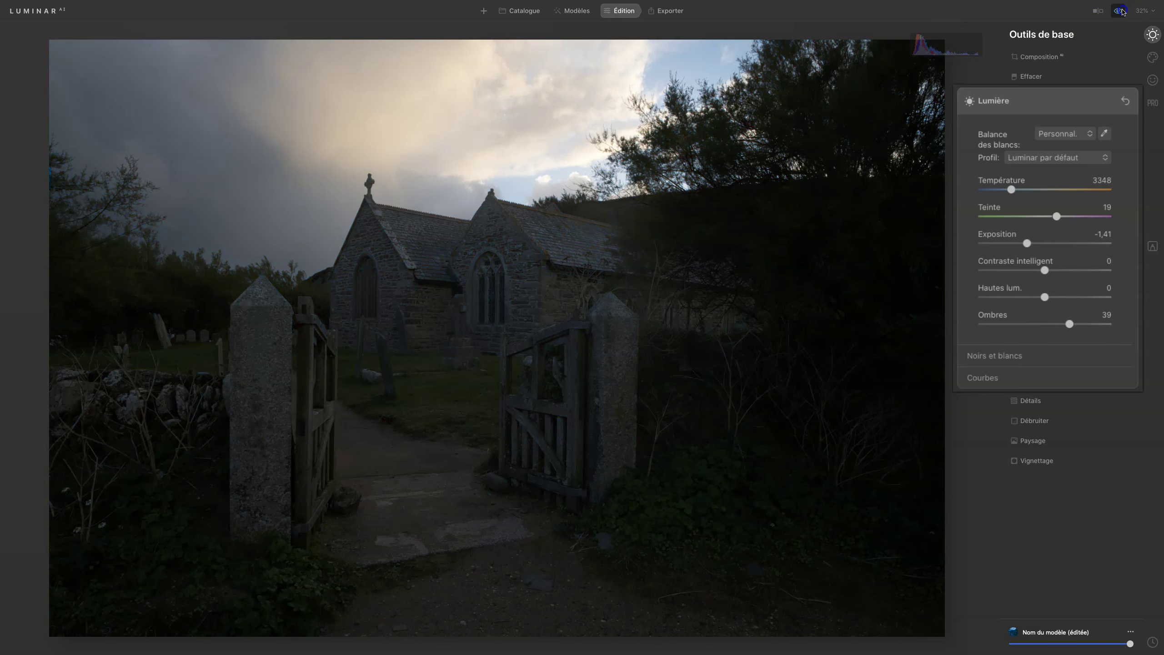
pyautogui.click(1121, 10)
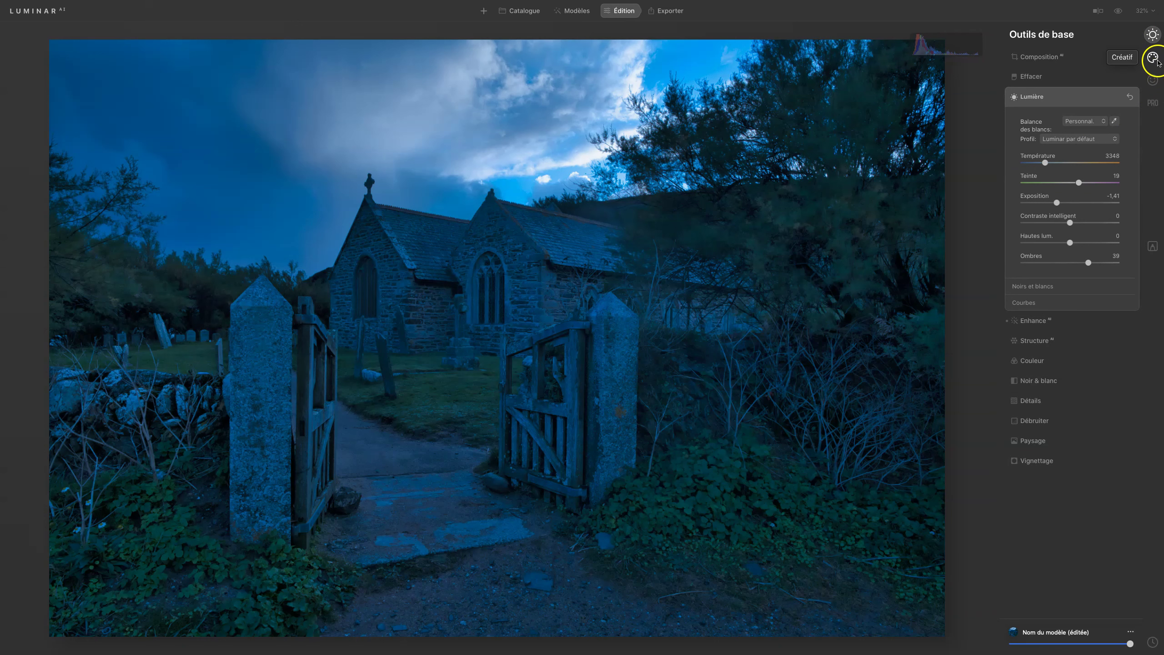
# Add the Moon 1 object to the sky with the Ciel Augmenté creative tool.
pyautogui.click(1153, 57)
pyautogui.click(1049, 76)
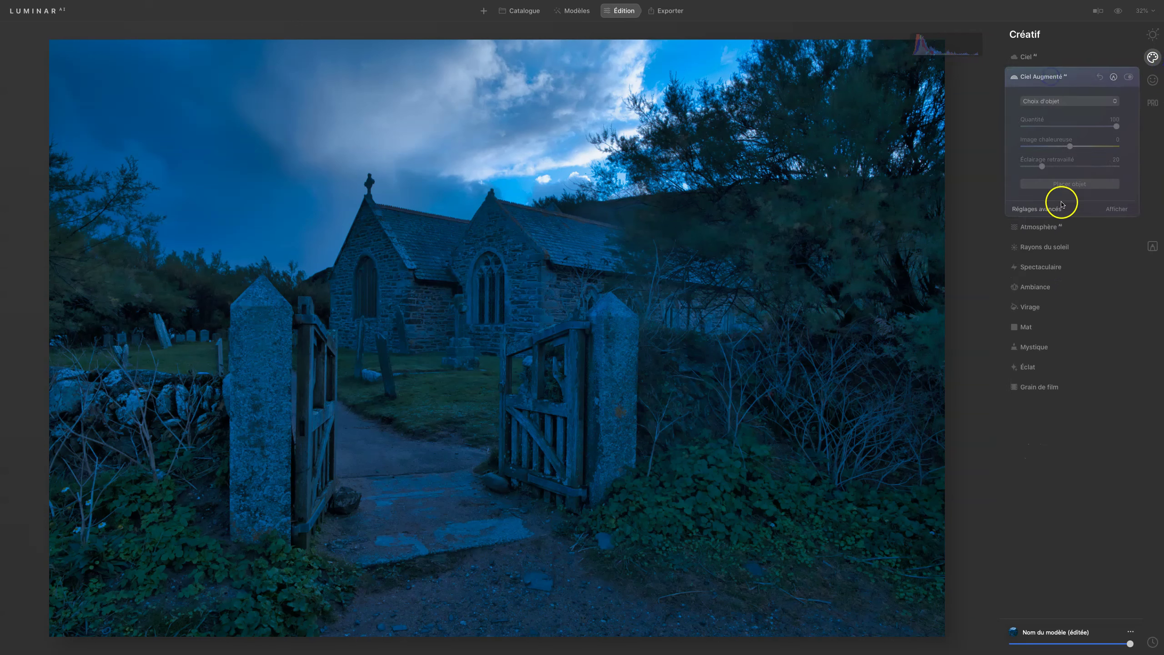
pyautogui.click(1011, 116)
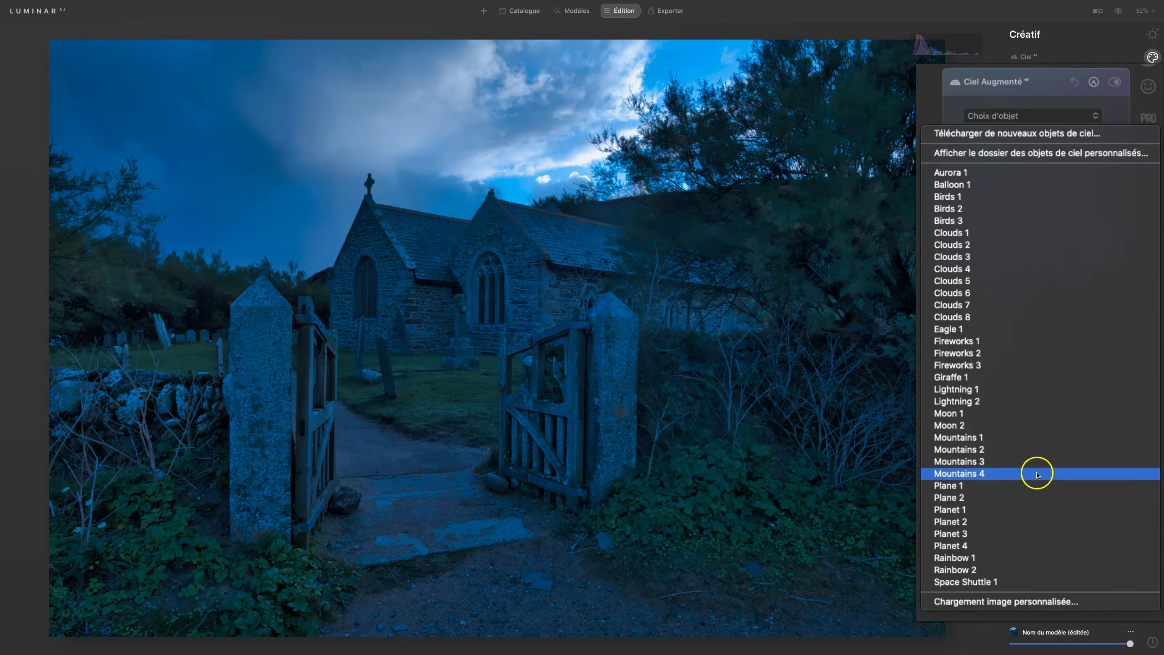
pyautogui.click(1037, 414)
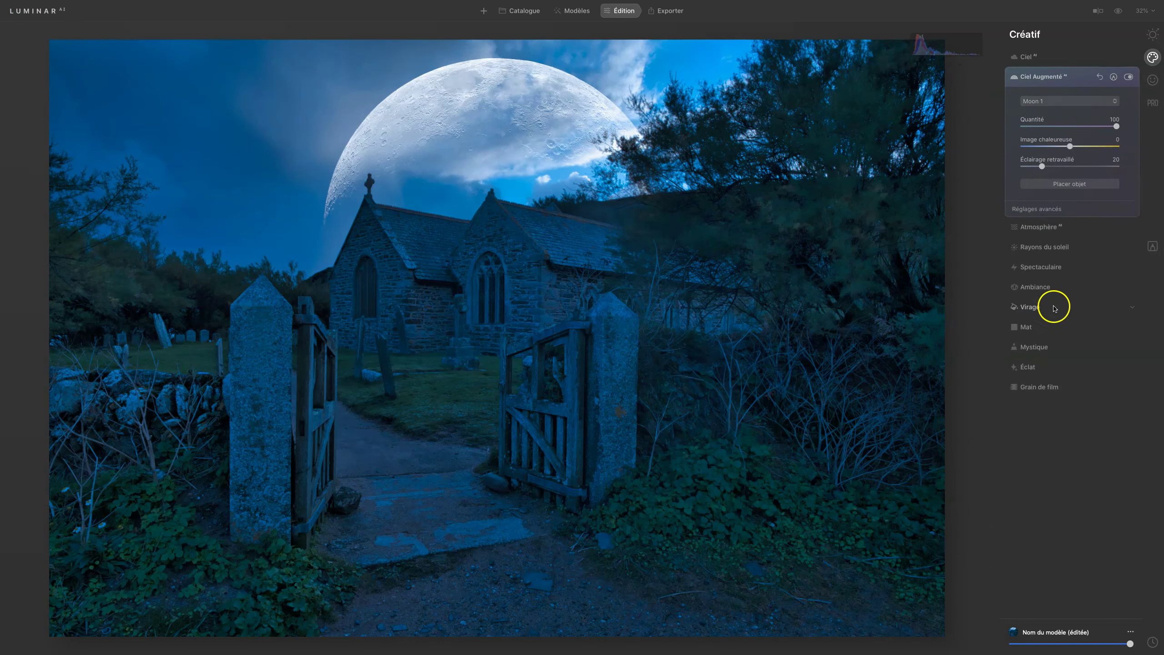
# Try the Moon 2 sky object in place of Moon 1 and return to Moon 1.
pyautogui.click(1060, 101)
pyautogui.click(1057, 123)
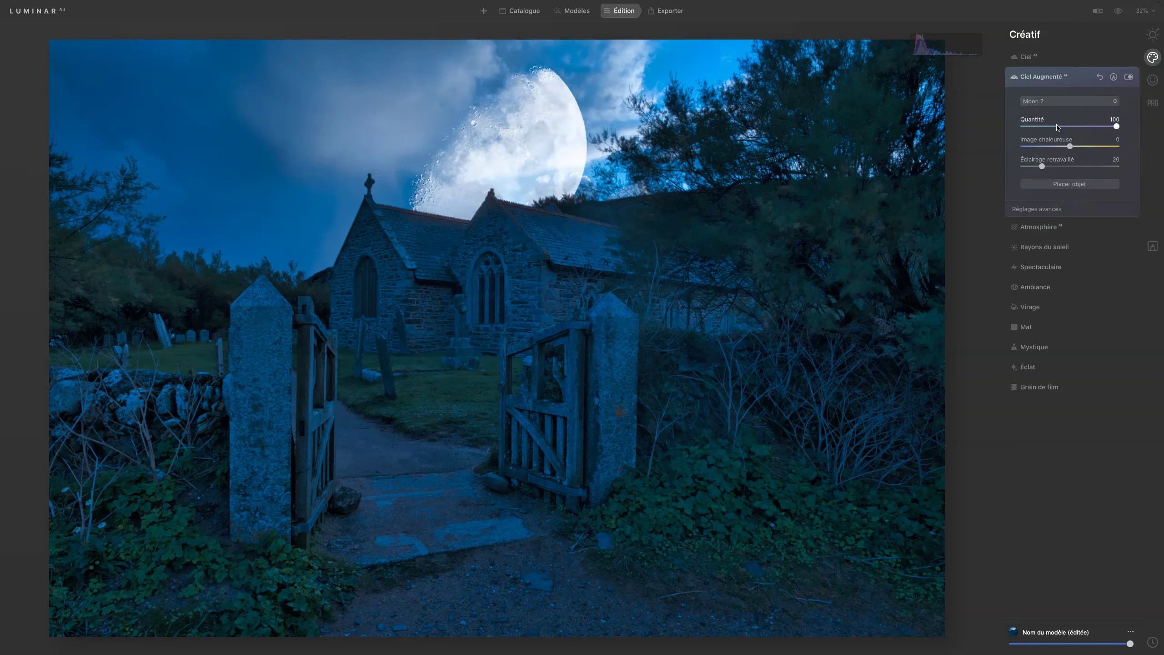
pyautogui.click(1053, 100)
pyautogui.click(1053, 105)
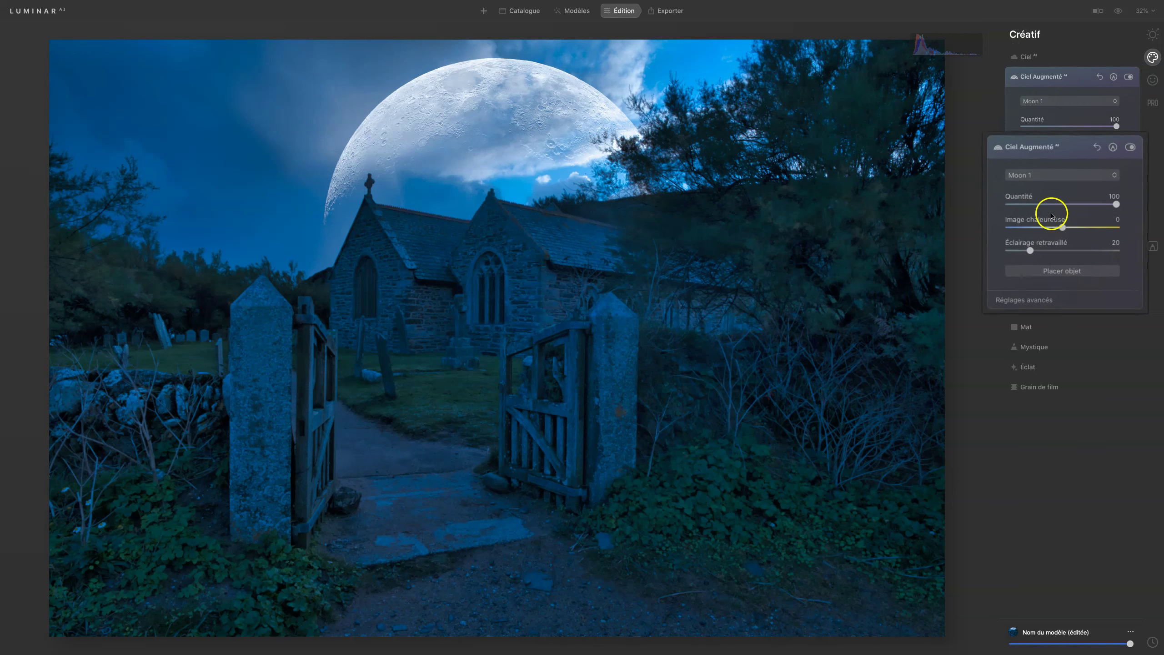
# Shrink, rotate and reposition the moon so it sits partly behind the tree at the photo's upper edge, and finish placing it.
pyautogui.click(1026, 461)
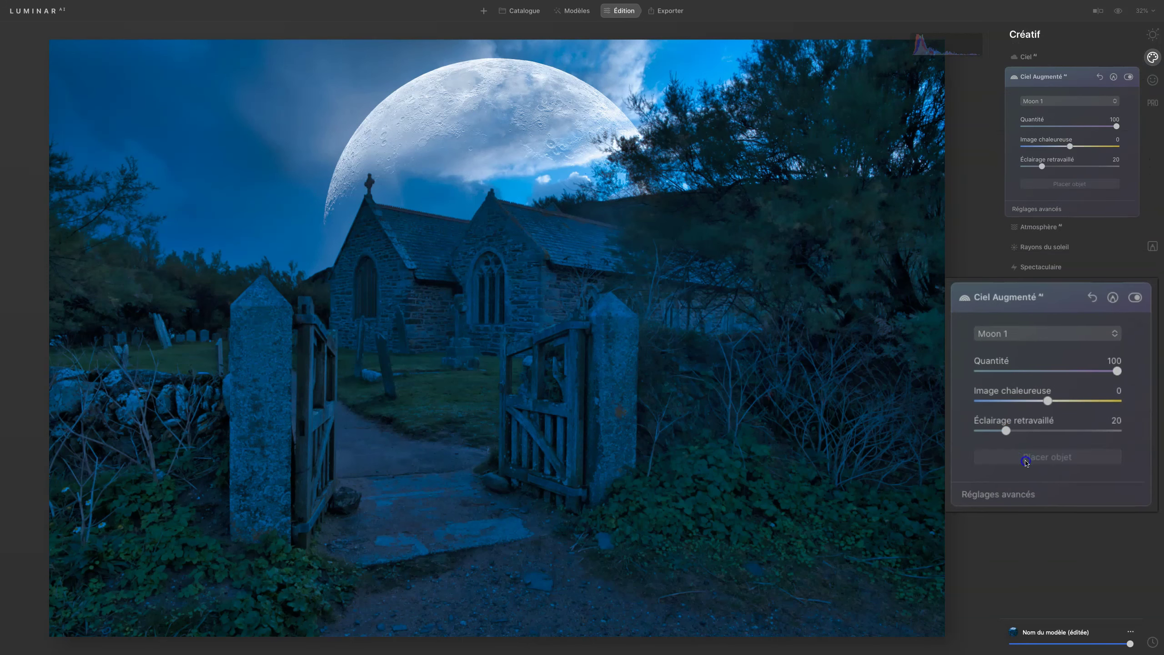
pyautogui.moveTo(514, 144); pyautogui.dragTo(680, 115)
pyautogui.moveTo(847, 241); pyautogui.dragTo(560, 2)
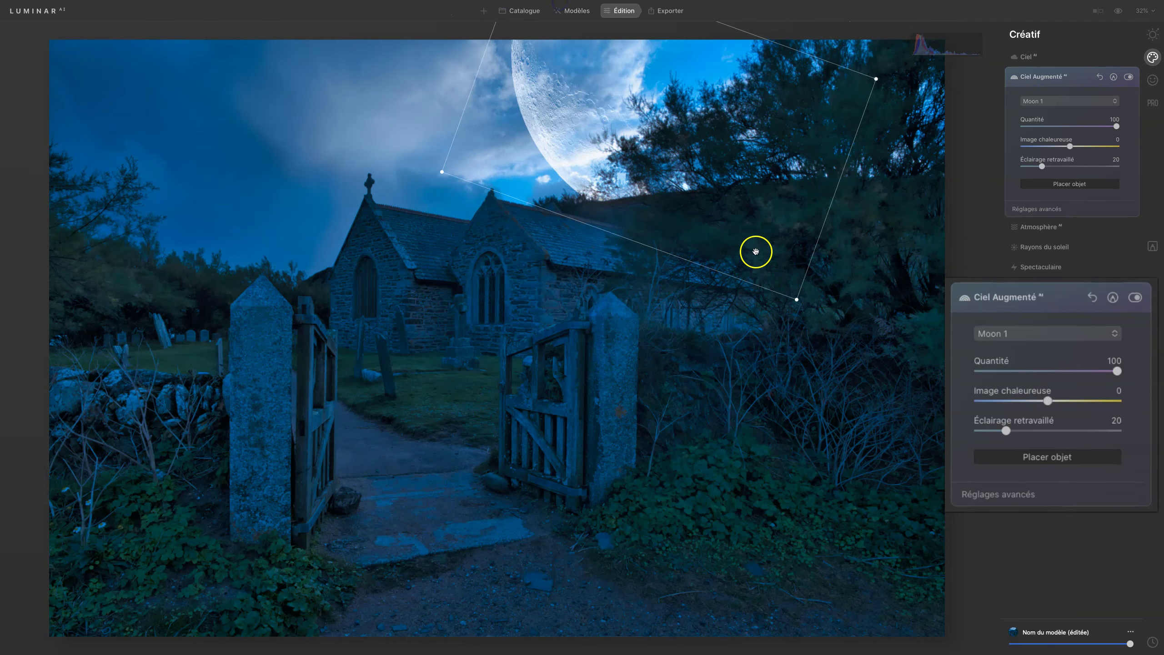
pyautogui.moveTo(798, 301); pyautogui.dragTo(701, 196)
pyautogui.moveTo(612, 119); pyautogui.dragTo(672, 108)
pyautogui.moveTo(770, 179); pyautogui.dragTo(739, 79)
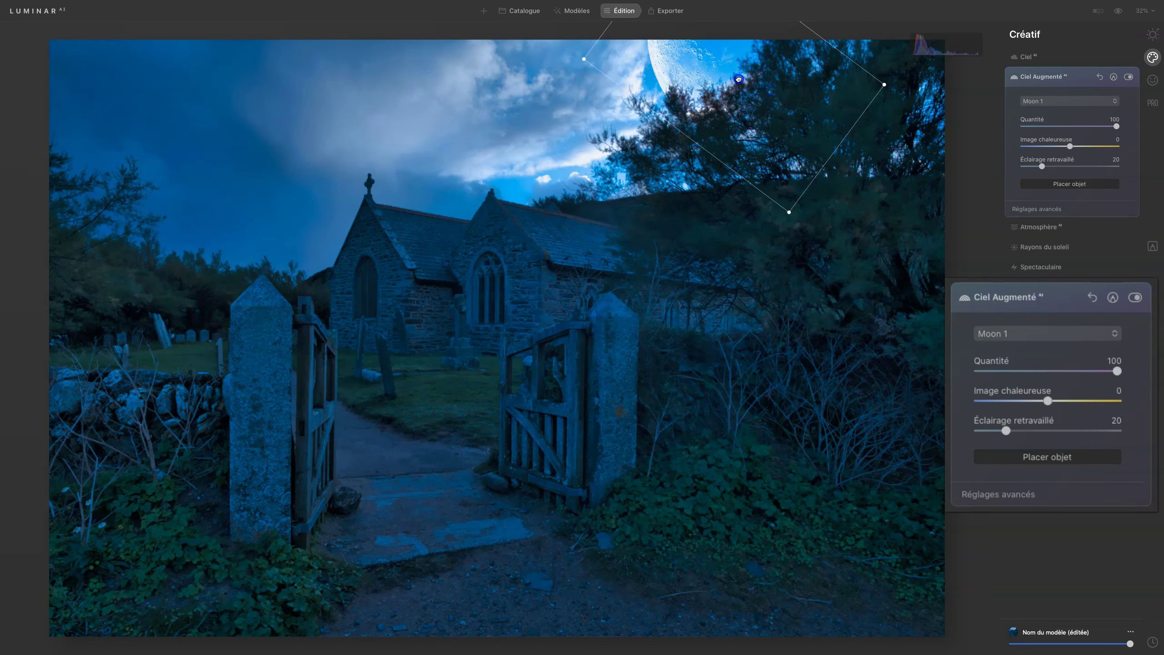
pyautogui.moveTo(780, 209)
pyautogui.mouseDown()
pyautogui.moveTo(782, 142)
pyautogui.moveTo(745, 156)
pyautogui.moveTo(714, 122)
pyautogui.moveTo(721, 86)
pyautogui.mouseUp()
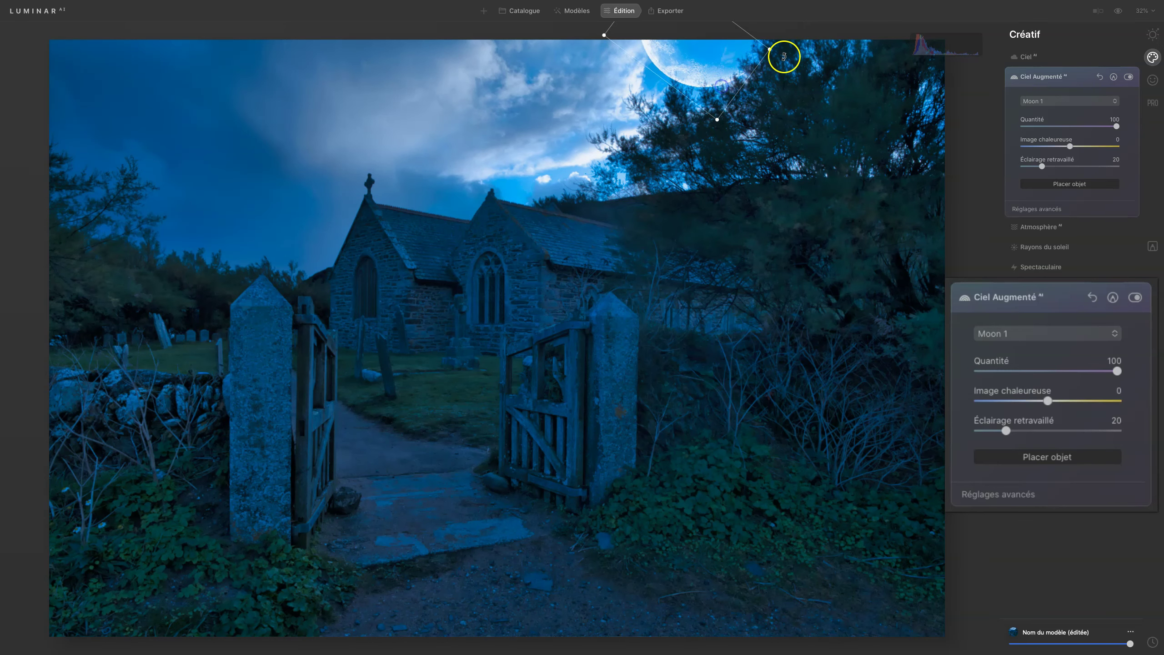
pyautogui.moveTo(781, 51); pyautogui.dragTo(729, 90)
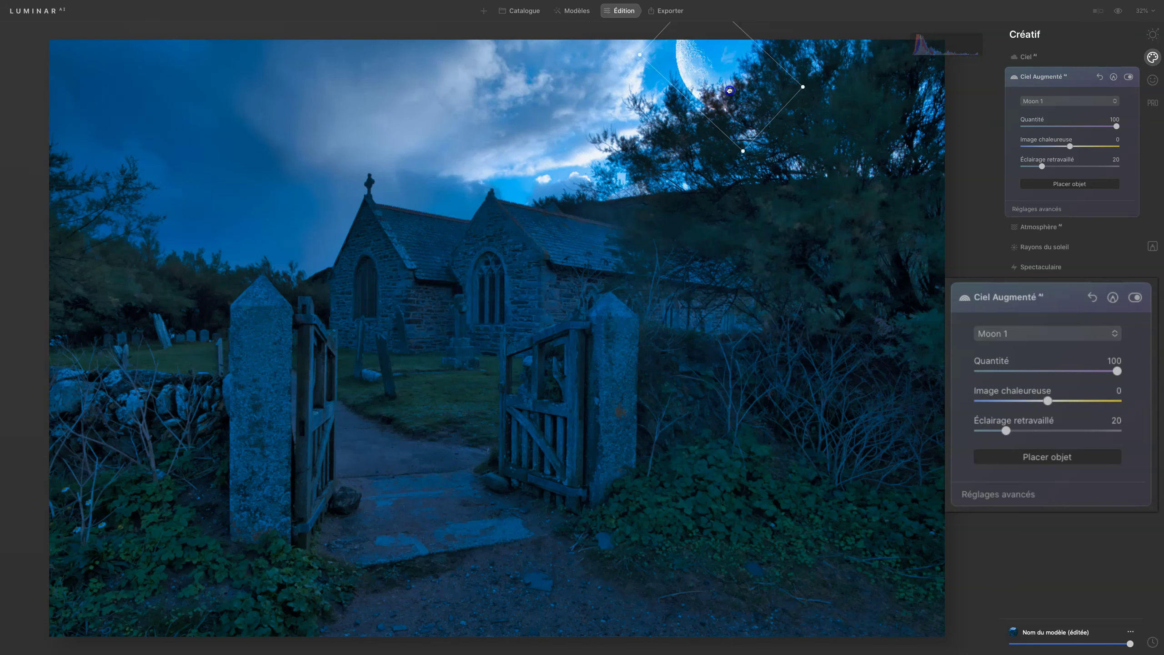
pyautogui.click(1070, 186)
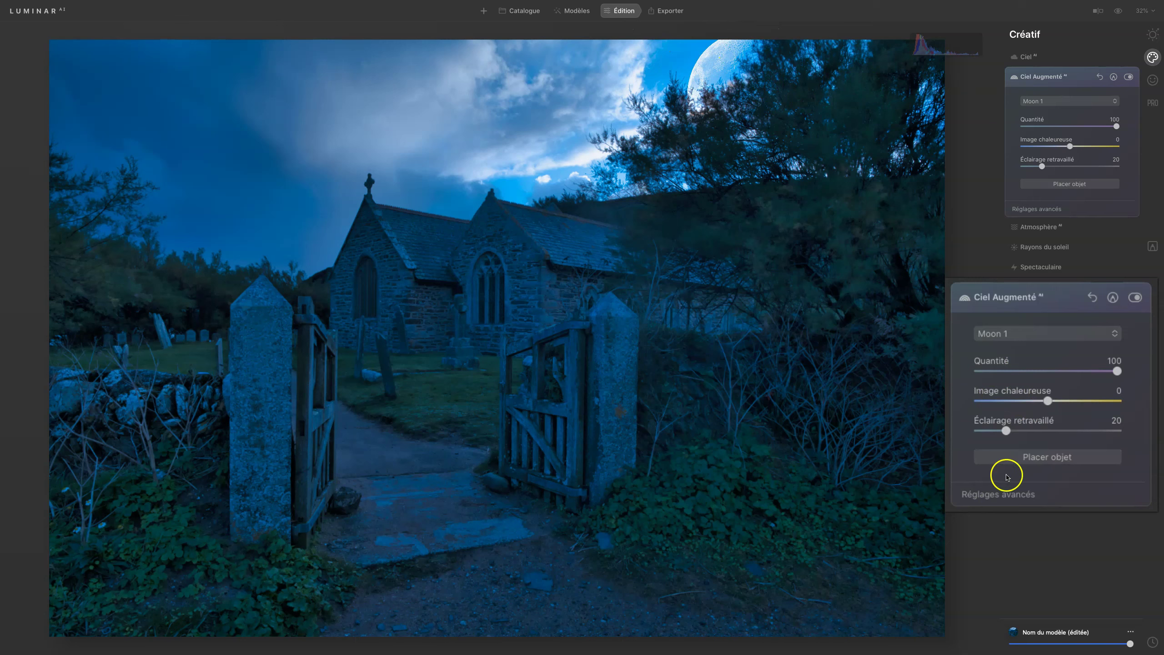
# Set the moon's Défocalisation to 10 in the Ciel Augmenté advanced settings and collapse the tool.
pyautogui.click(1037, 209)
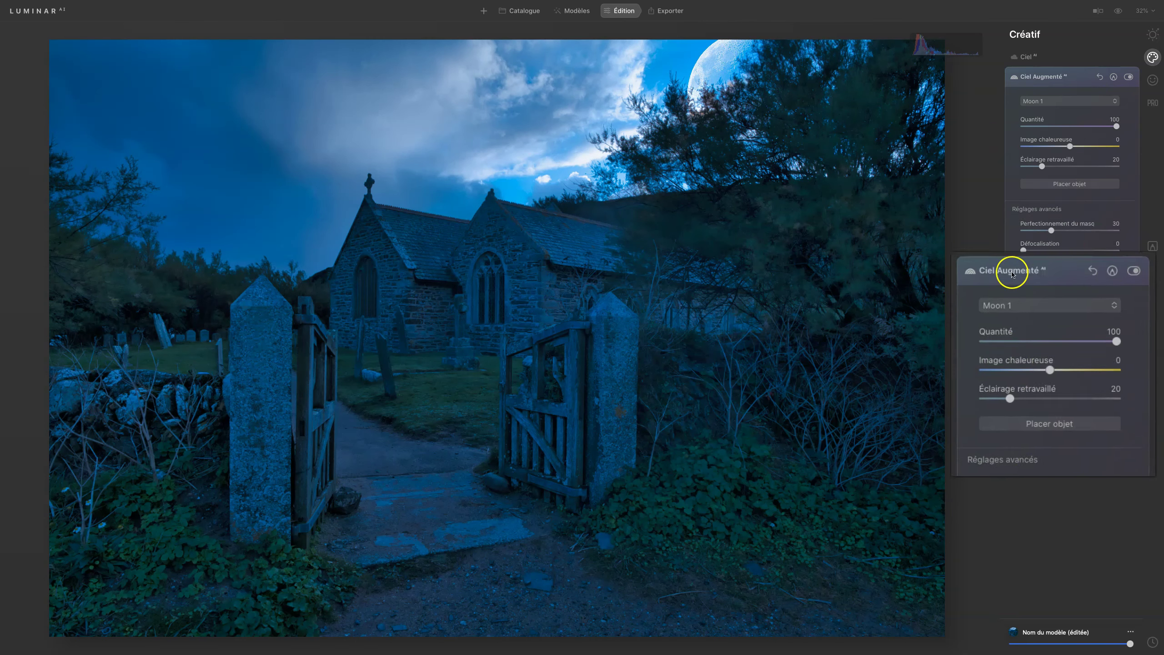
pyautogui.moveTo(987, 307); pyautogui.dragTo(991, 308)
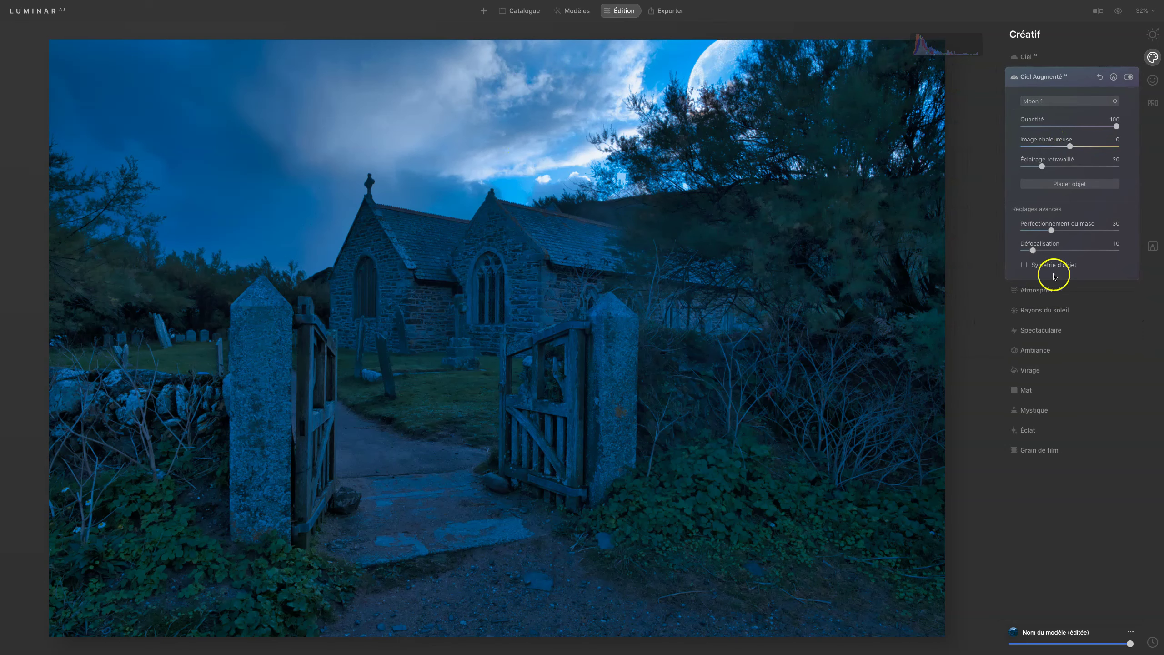
pyautogui.click(1033, 79)
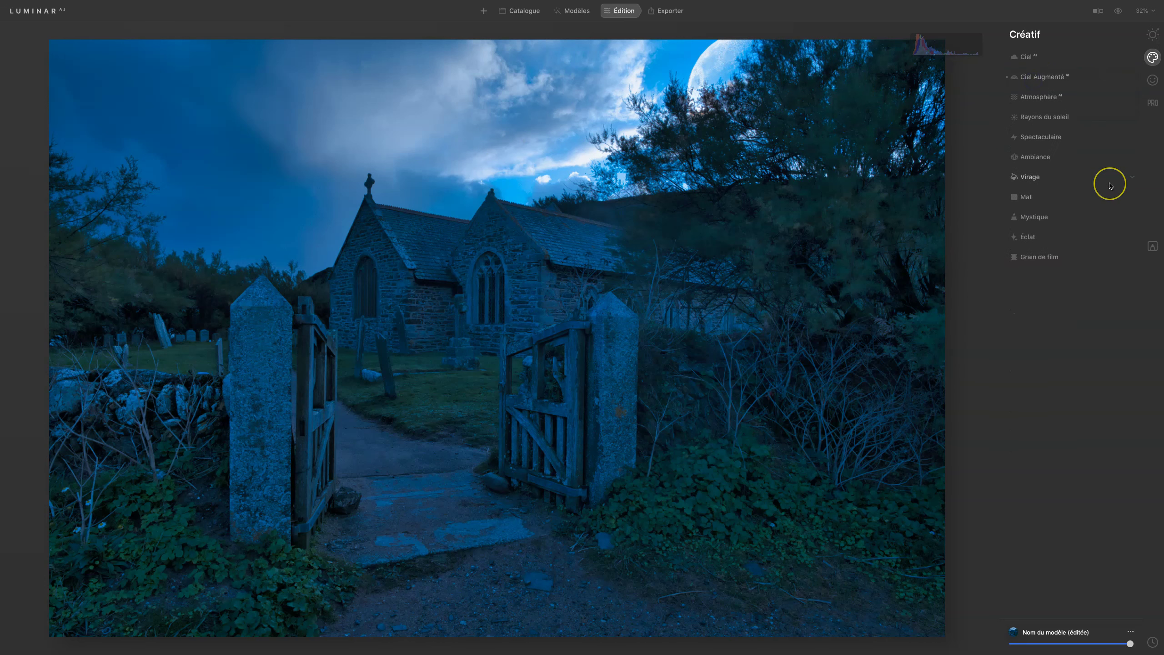
# Add fog to the scene with the Atmosphère tool in its default Brouillard mode at Quantité 48.
pyautogui.click(1039, 97)
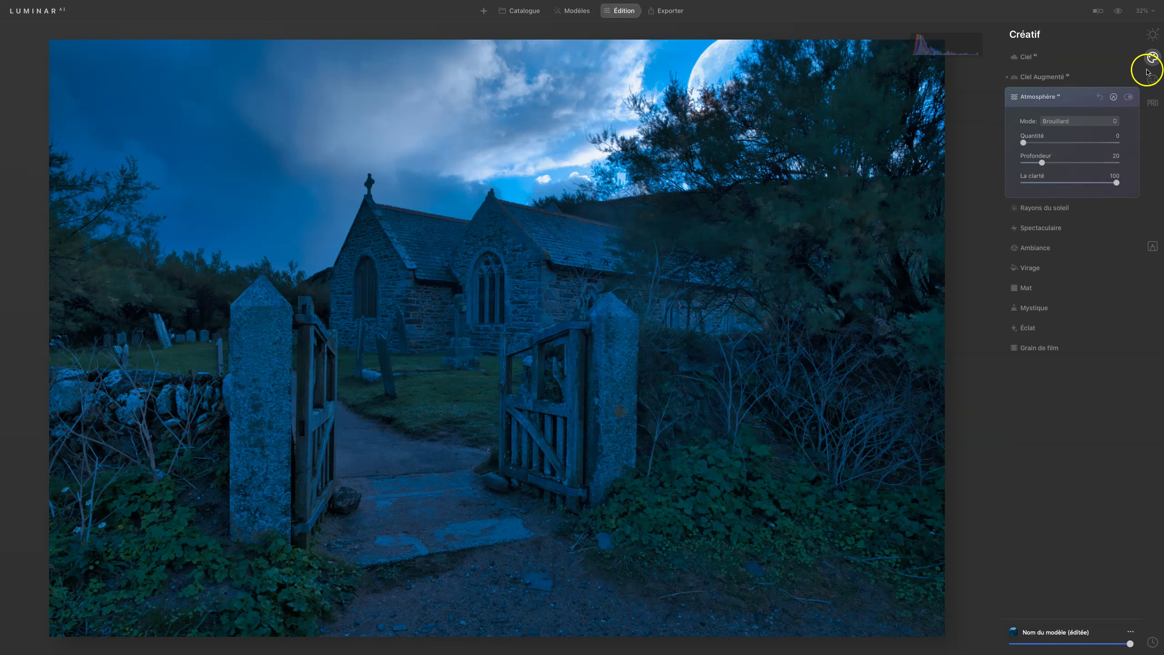
pyautogui.moveTo(1024, 143); pyautogui.dragTo(1069, 143)
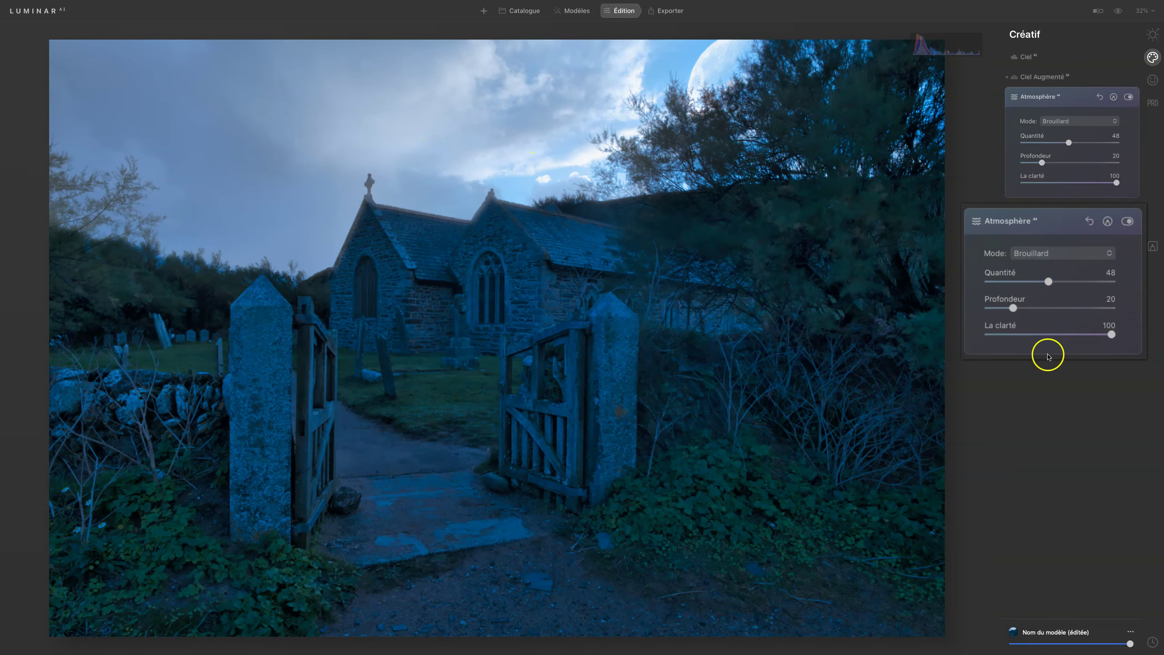
# Try the Niveaux de brouillard atmosphere mode with Quantité 100, Profondeur 94 and La clarté 30.
pyautogui.click(1063, 121)
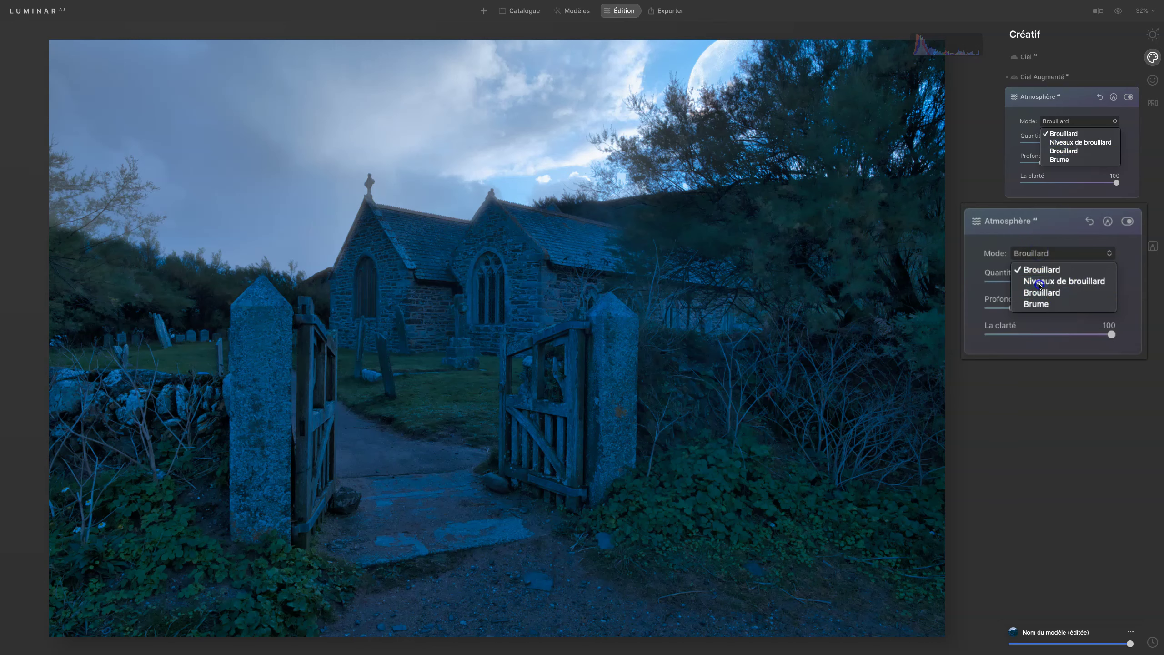
pyautogui.click(1067, 143)
pyautogui.moveTo(1041, 163); pyautogui.dragTo(1116, 162)
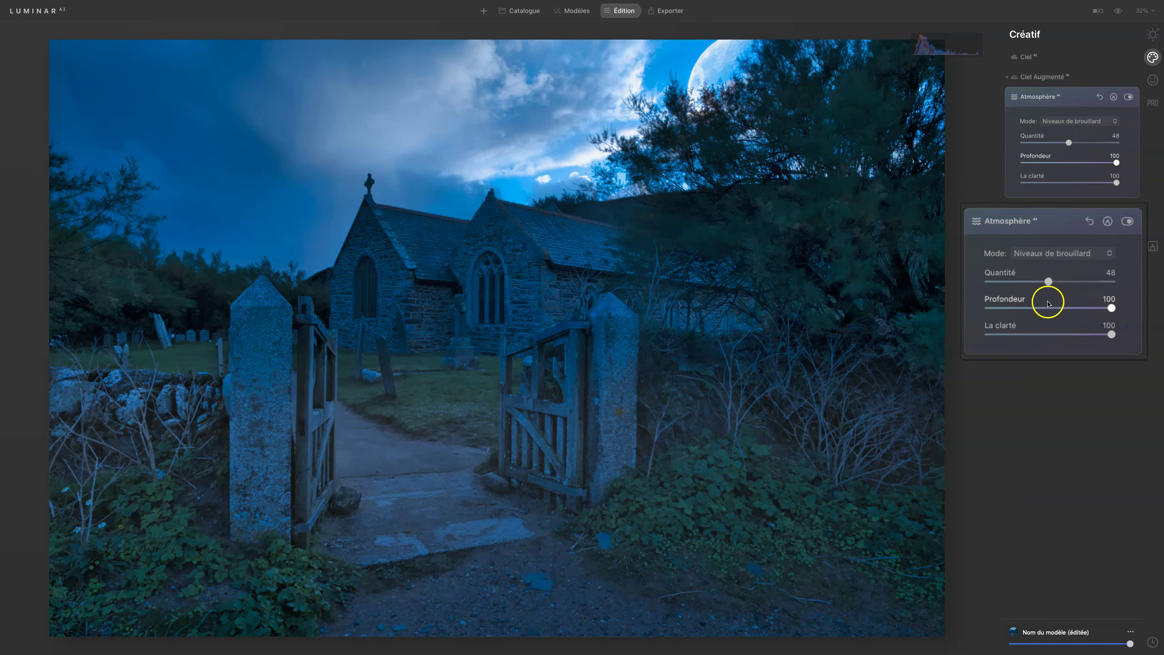
pyautogui.moveTo(1048, 281); pyautogui.dragTo(1156, 147)
pyautogui.moveTo(1111, 307); pyautogui.dragTo(1050, 335)
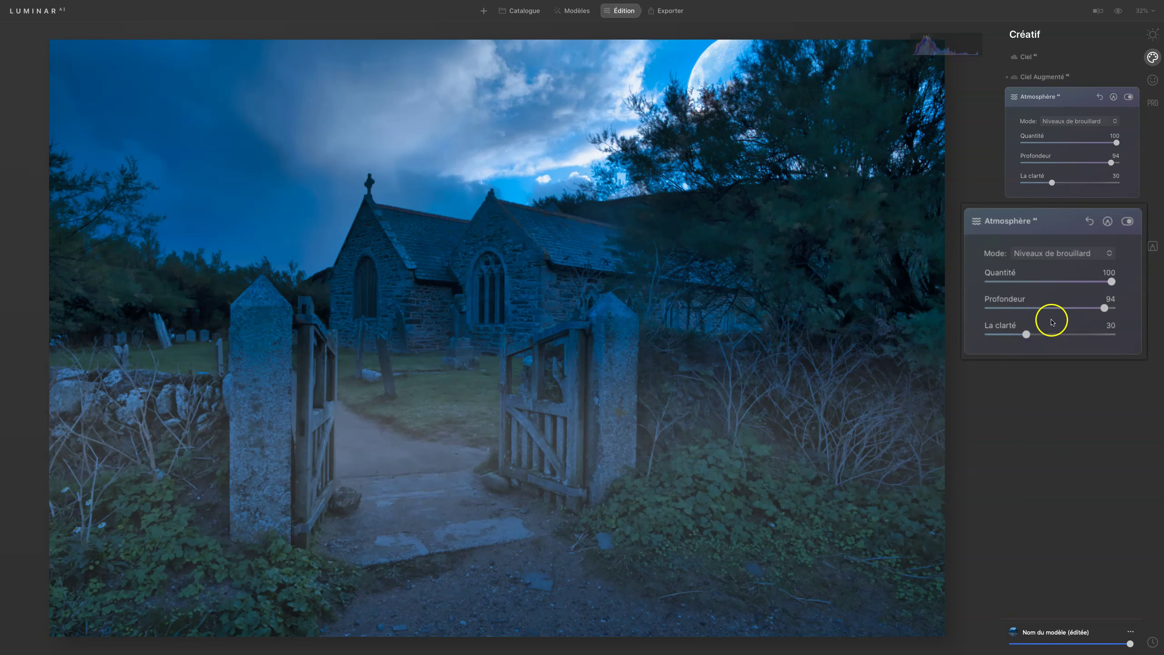
# Try the Brume atmosphere mode with Quantité 74, Profondeur 100 and La clarté 100.
pyautogui.click(1047, 256)
pyautogui.click(1040, 304)
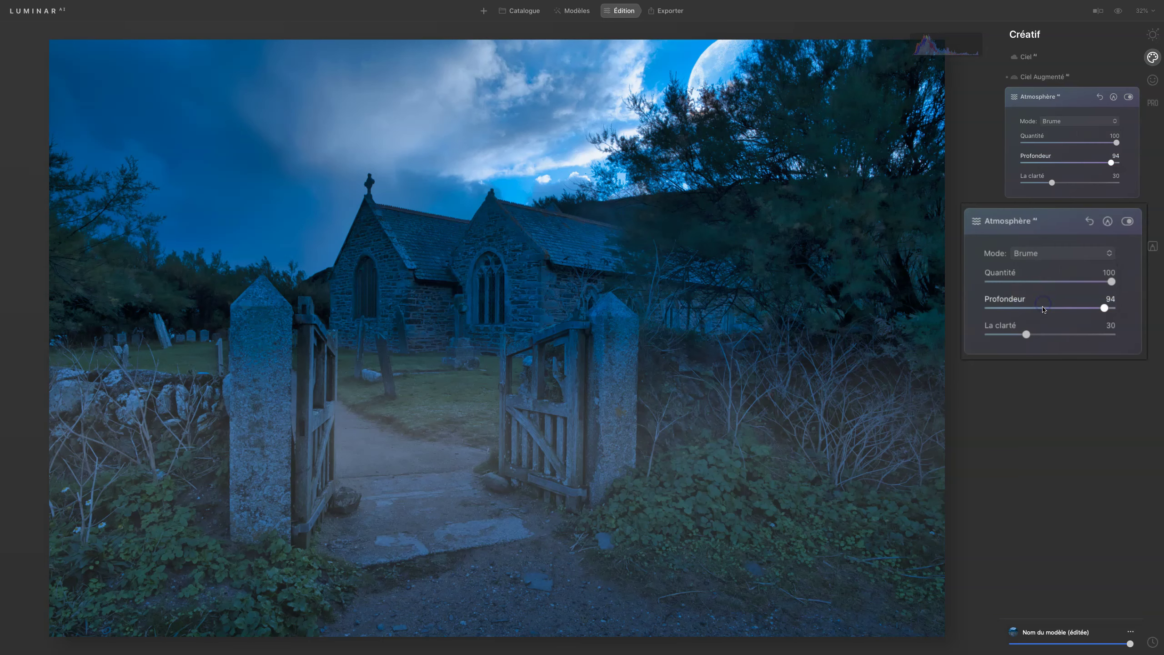
pyautogui.click(1108, 308)
pyautogui.moveTo(1105, 308); pyautogui.dragTo(1081, 282)
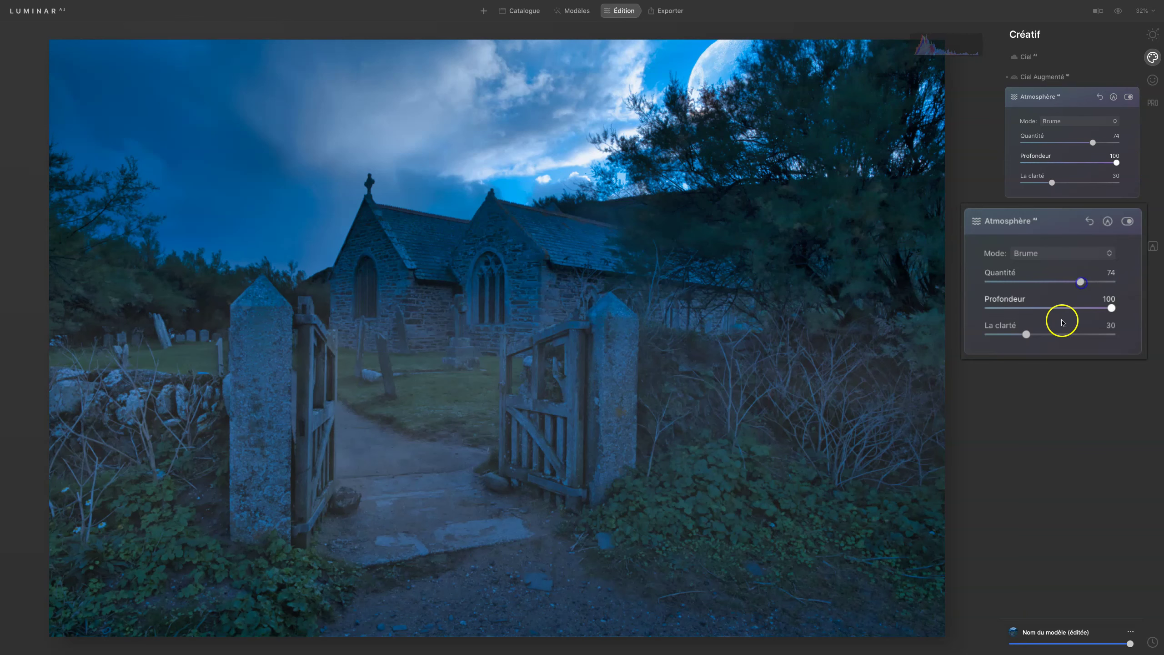
pyautogui.moveTo(1026, 334); pyautogui.dragTo(1162, 187)
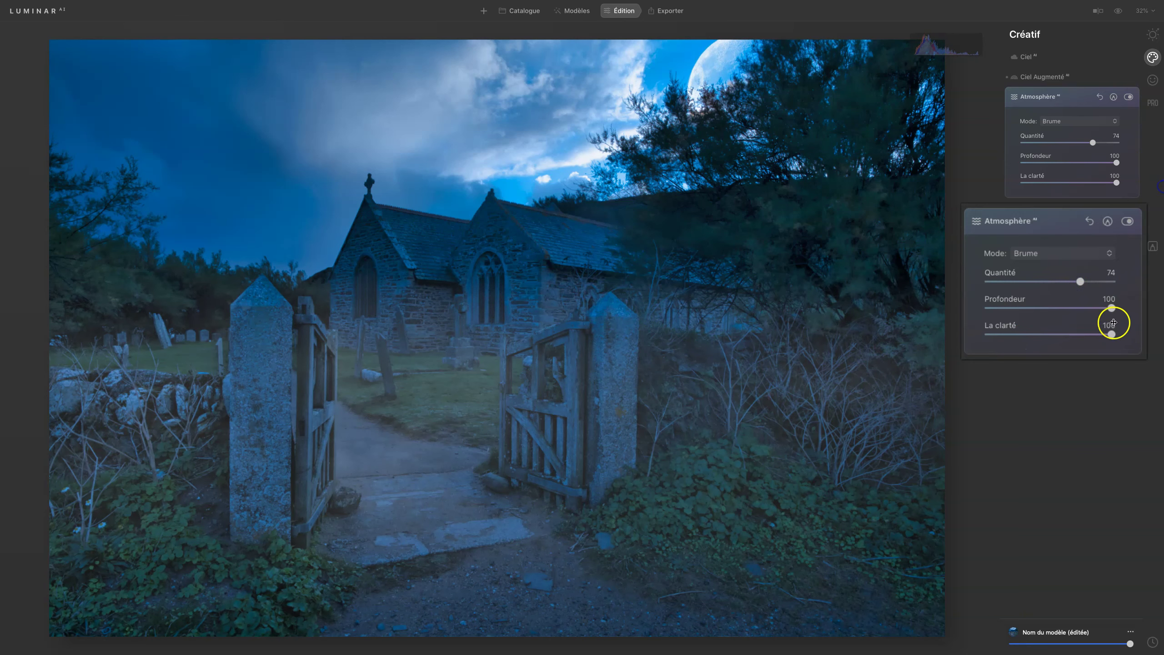
# Adjust the Brume effect to Quantité 87 and Profondeur 68.
pyautogui.moveTo(1081, 281); pyautogui.dragTo(1092, 282)
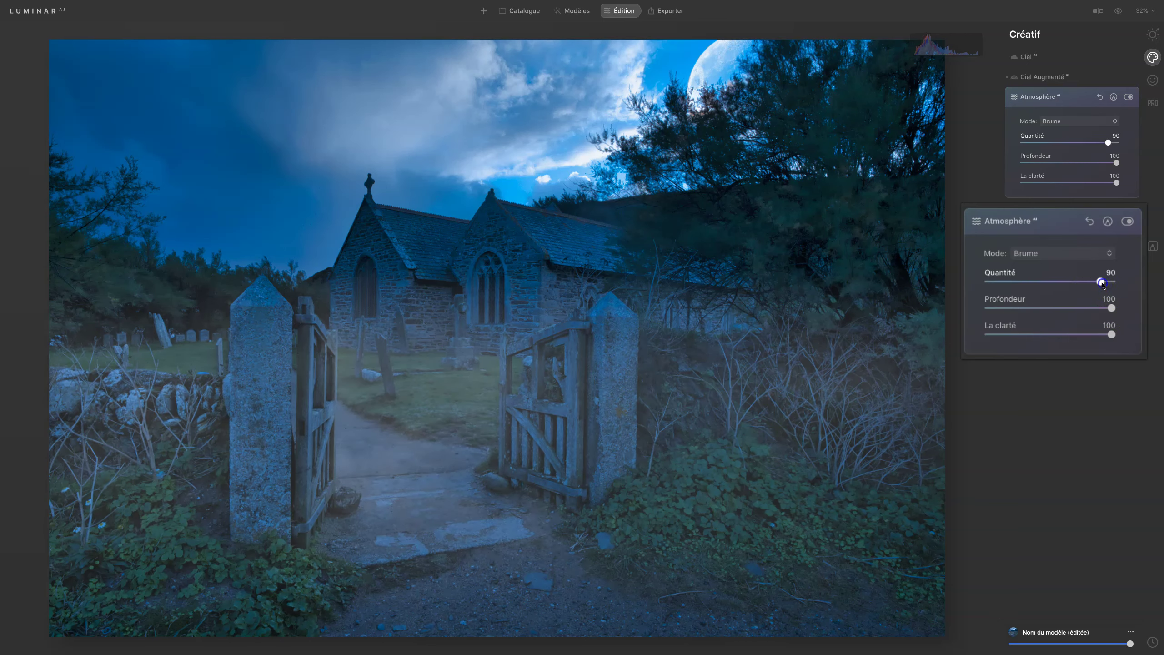
pyautogui.moveTo(1111, 308); pyautogui.dragTo(1074, 316)
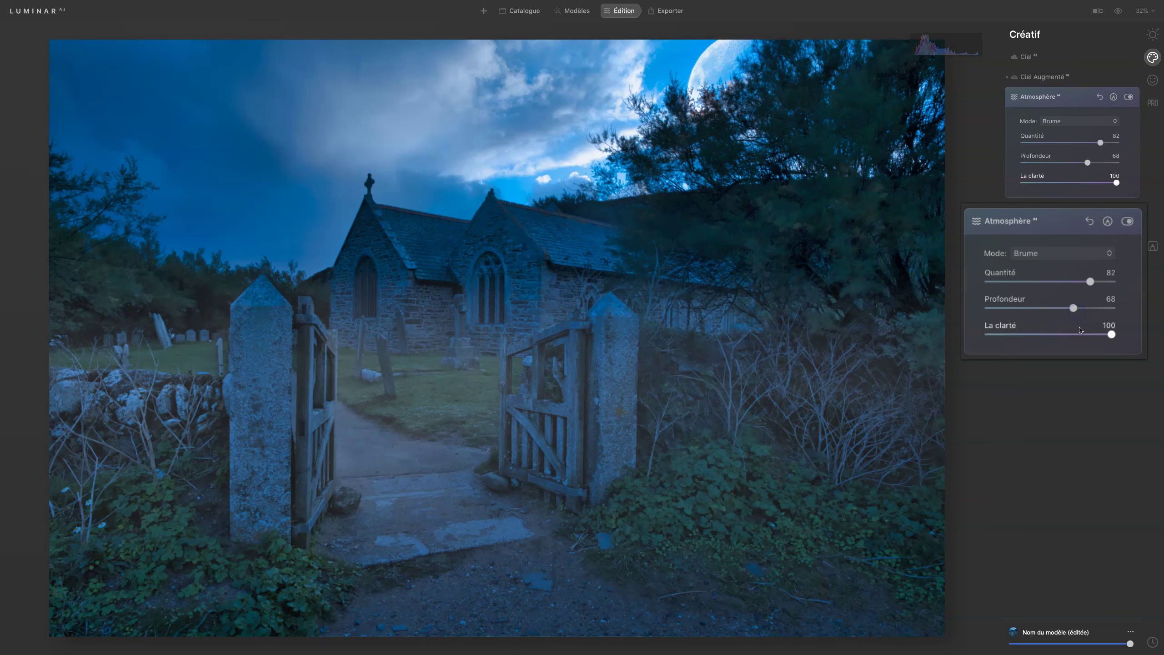
pyautogui.click(1073, 308)
pyautogui.click(1091, 281)
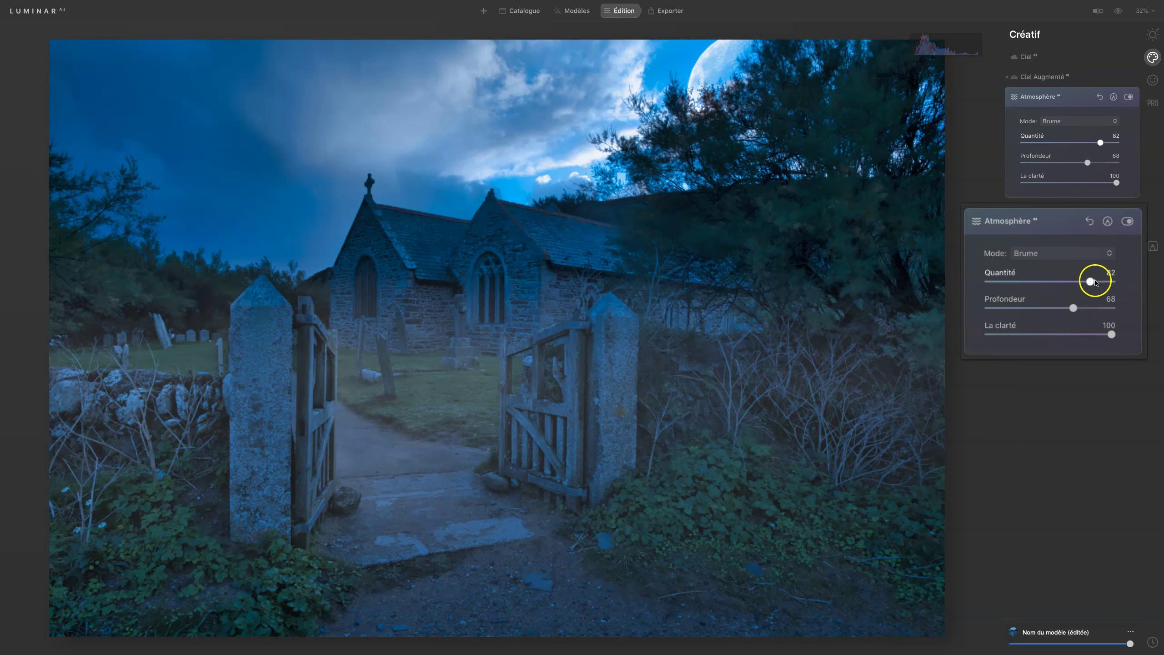
# Switch the atmosphere to the second Brouillard mode with Quantité 39, Profondeur 63 and La clarté 39, and compare the photo without the effect.
pyautogui.click(1055, 253)
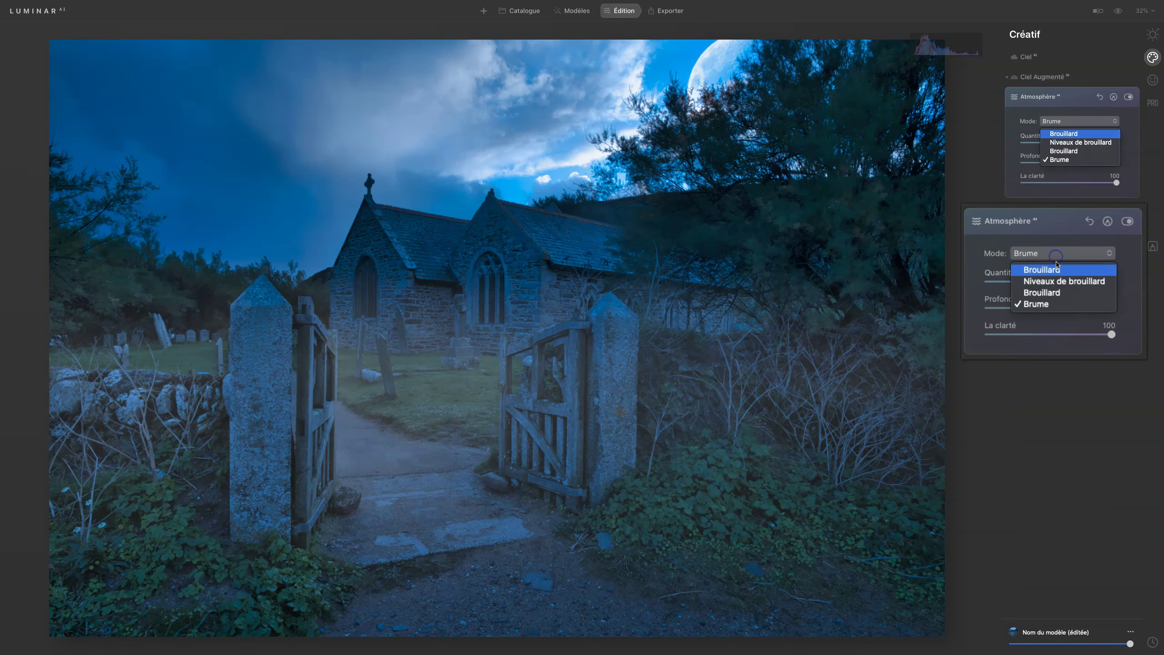
pyautogui.click(1055, 295)
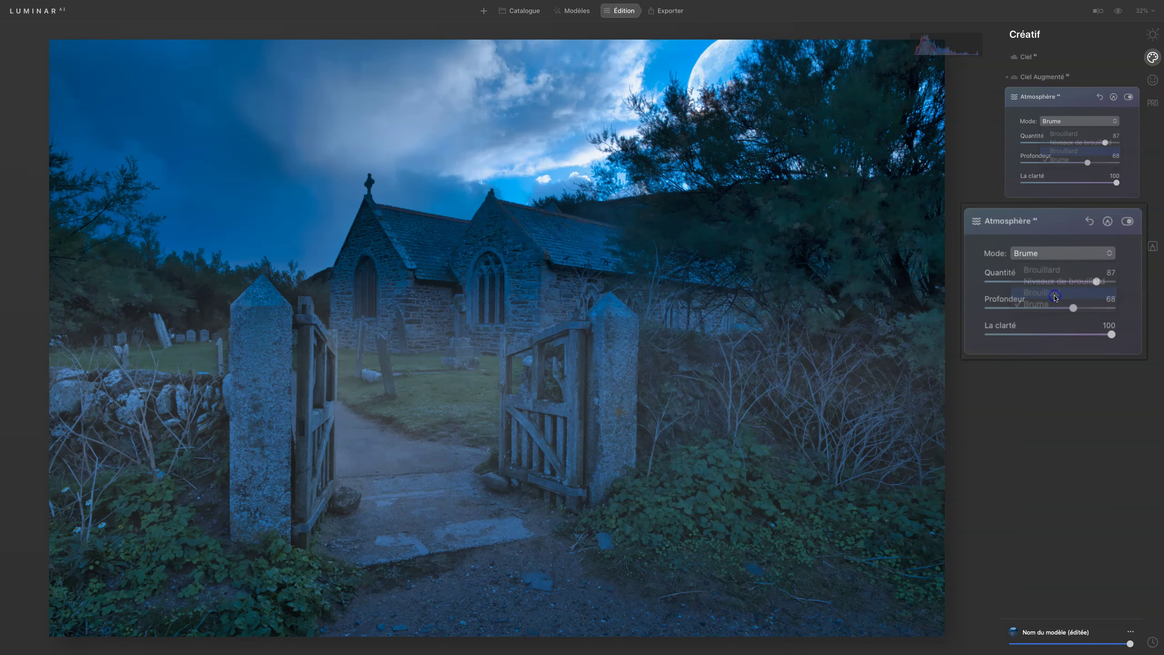
pyautogui.moveTo(1096, 281); pyautogui.dragTo(1012, 284)
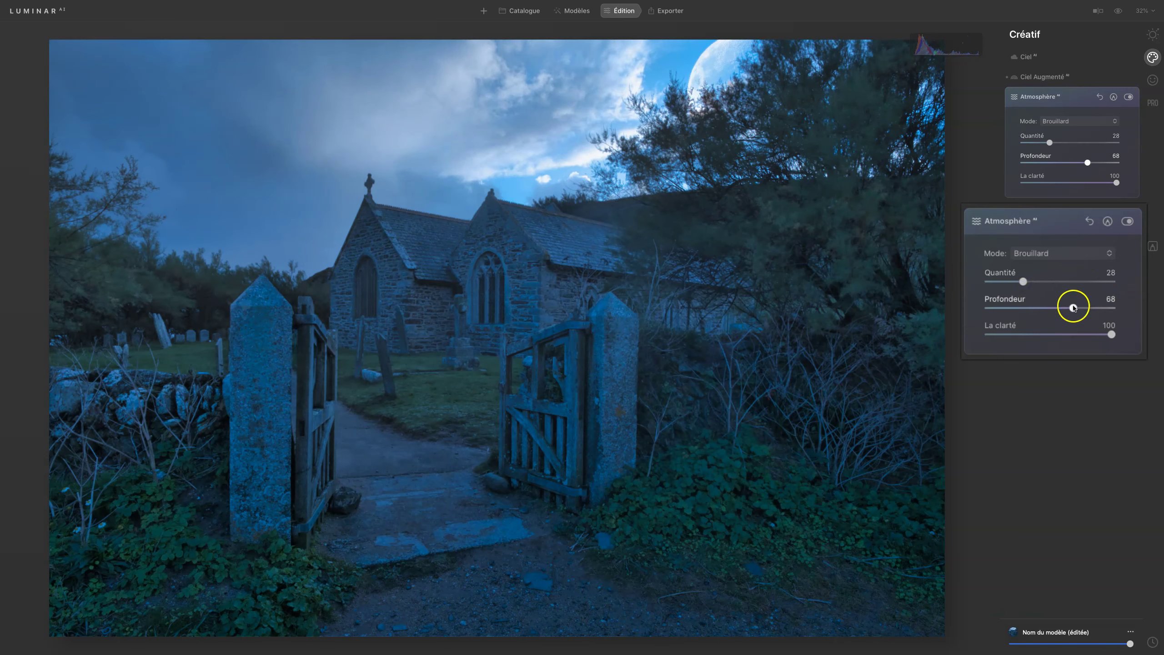
pyautogui.moveTo(1081, 311)
pyautogui.mouseDown()
pyautogui.moveTo(988, 306)
pyautogui.moveTo(1066, 314)
pyautogui.mouseUp()
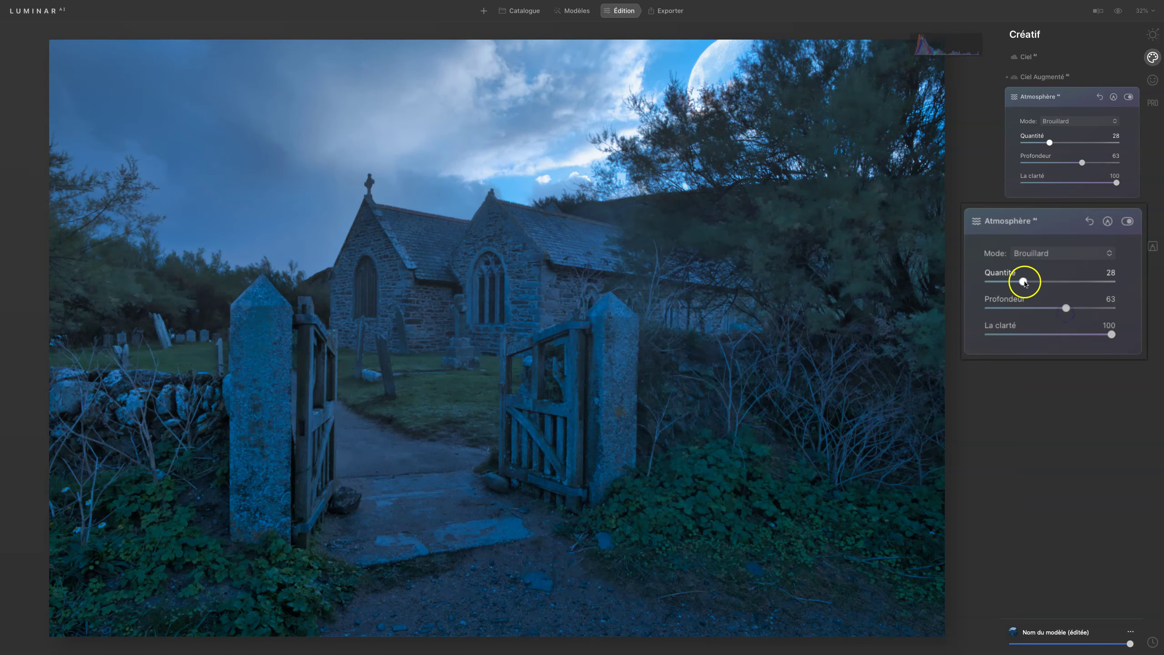
pyautogui.moveTo(1025, 281); pyautogui.dragTo(1040, 282)
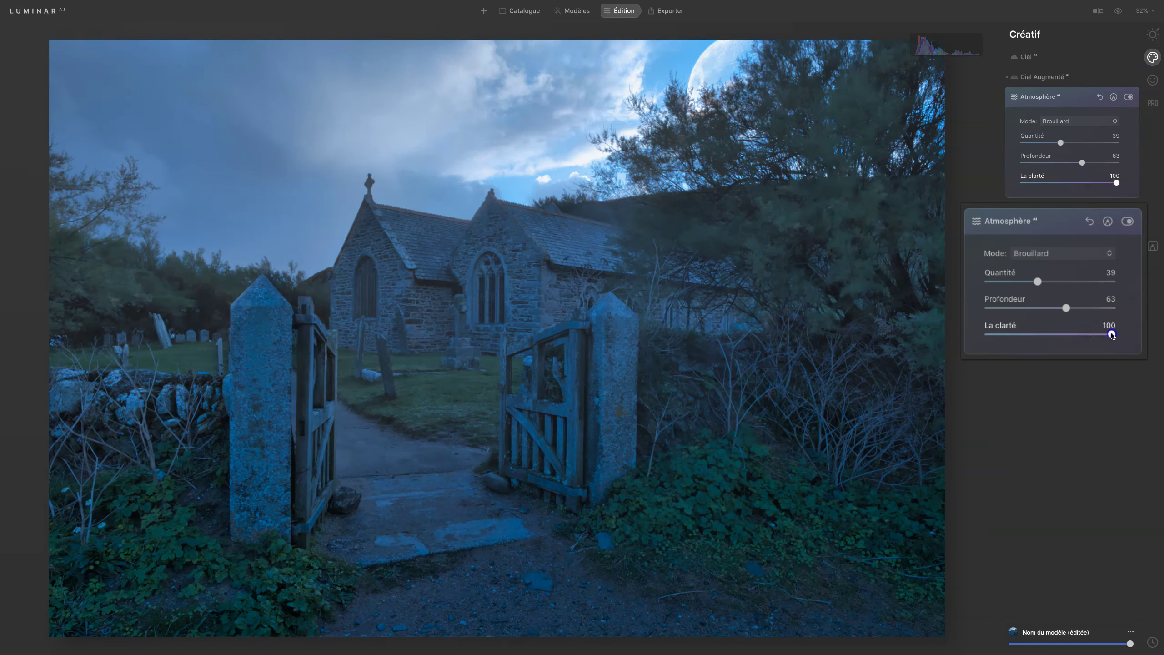
pyautogui.moveTo(1111, 334); pyautogui.dragTo(1014, 337)
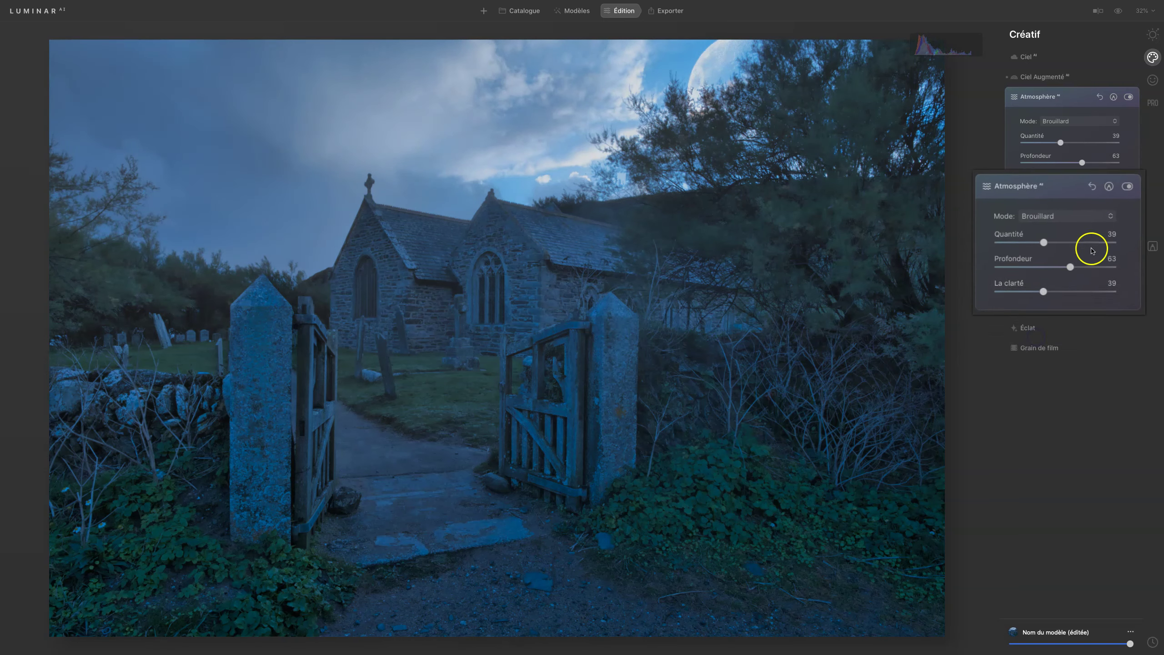
pyautogui.click(1129, 97)
pyautogui.click(1129, 98)
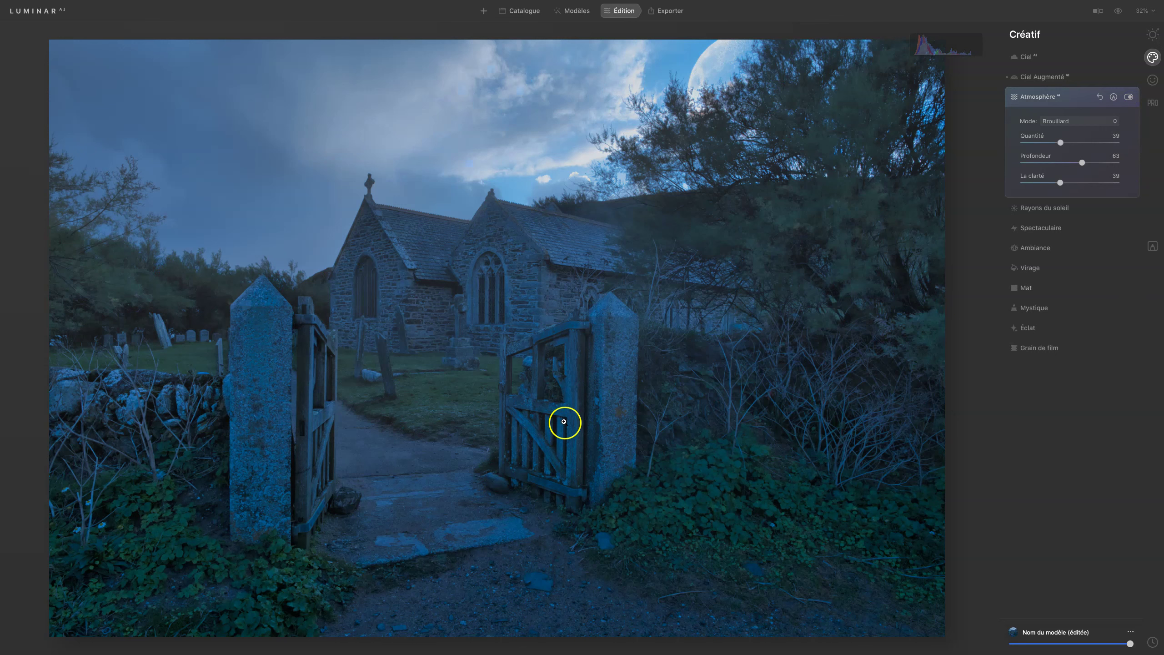
# Crop the photo to the framing suggested by Composition AI, keeping the Originale ratio, and apply it.
pyautogui.click(1031, 108)
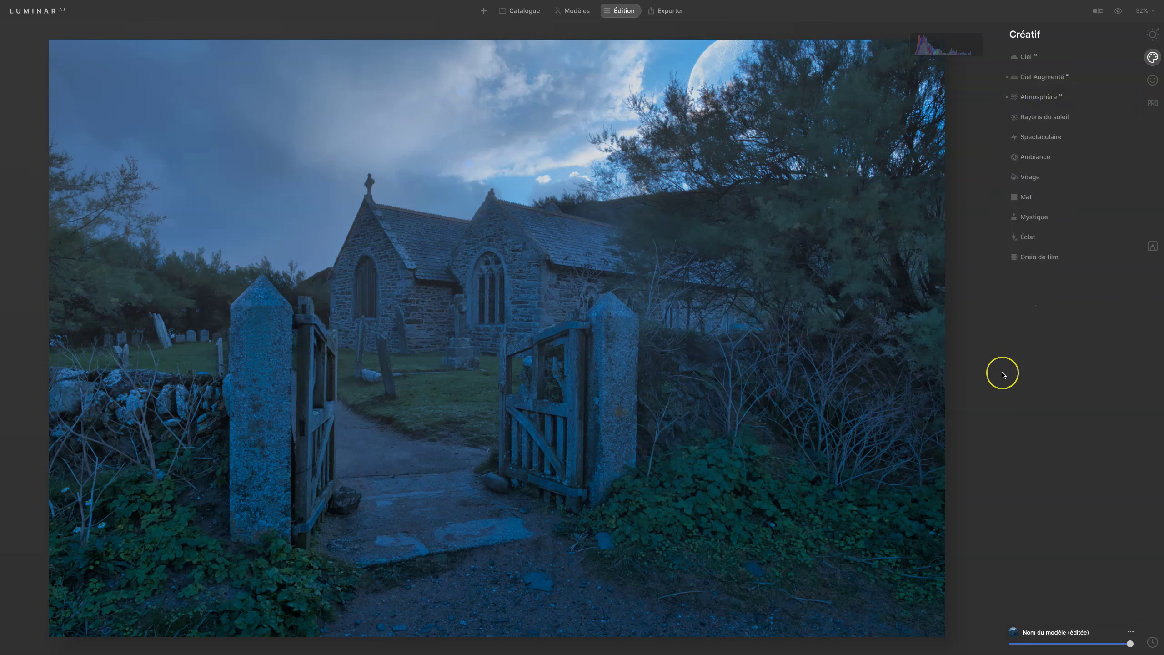
pyautogui.click(1152, 35)
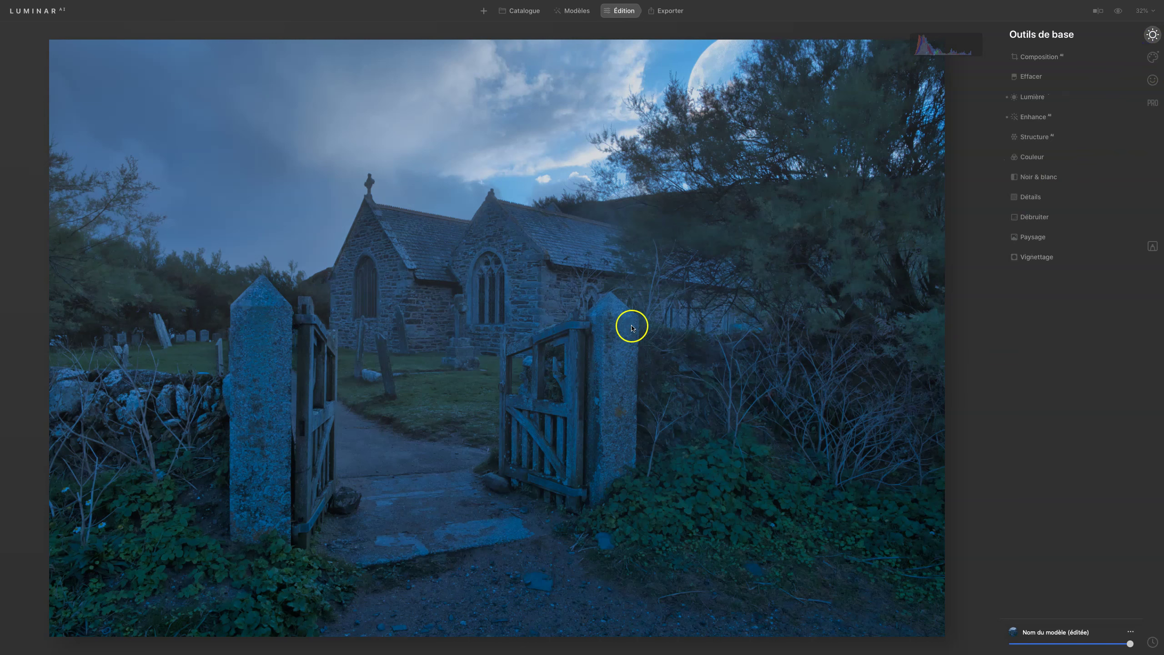
pyautogui.click(1050, 61)
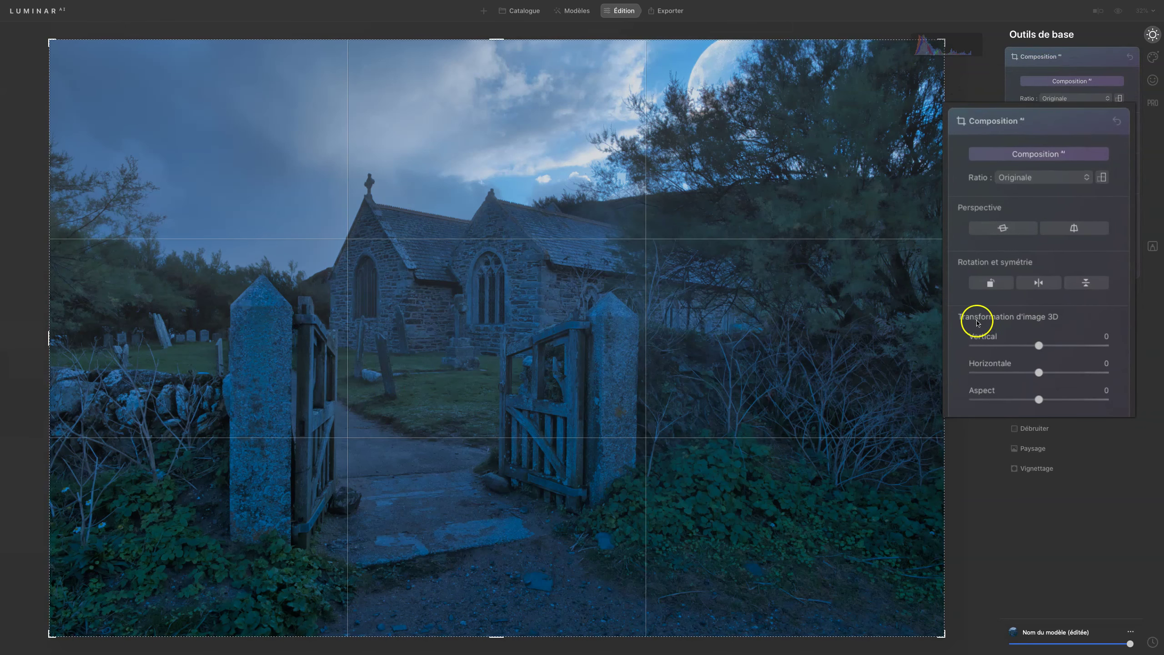
pyautogui.click(1039, 154)
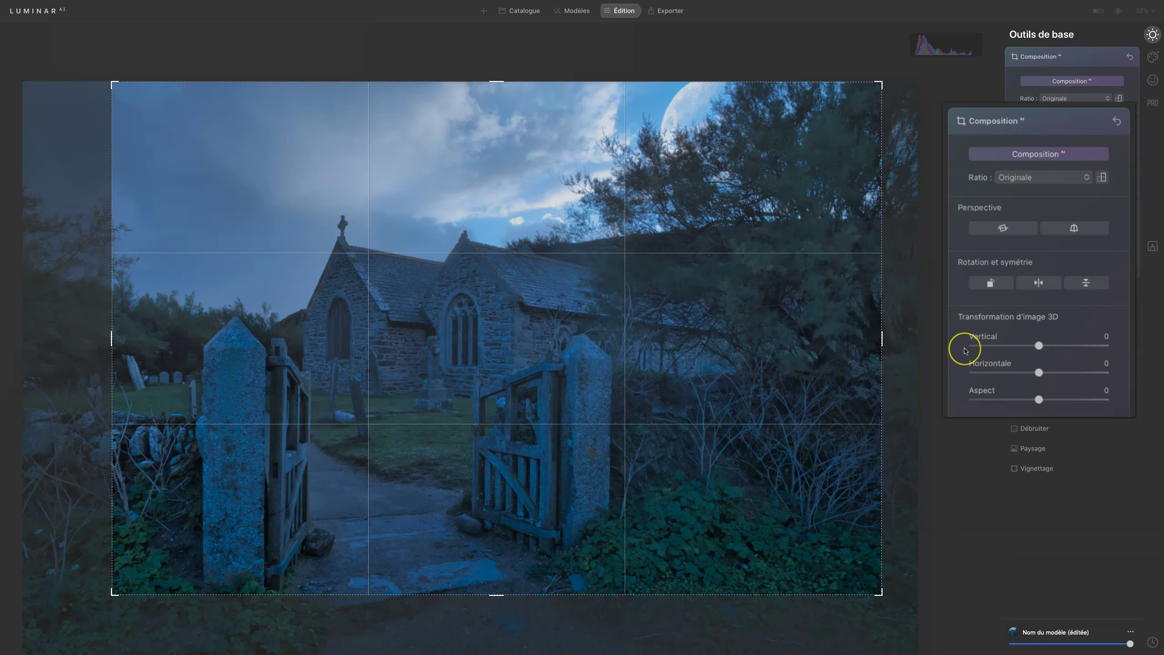
pyautogui.doubleClick(826, 361)
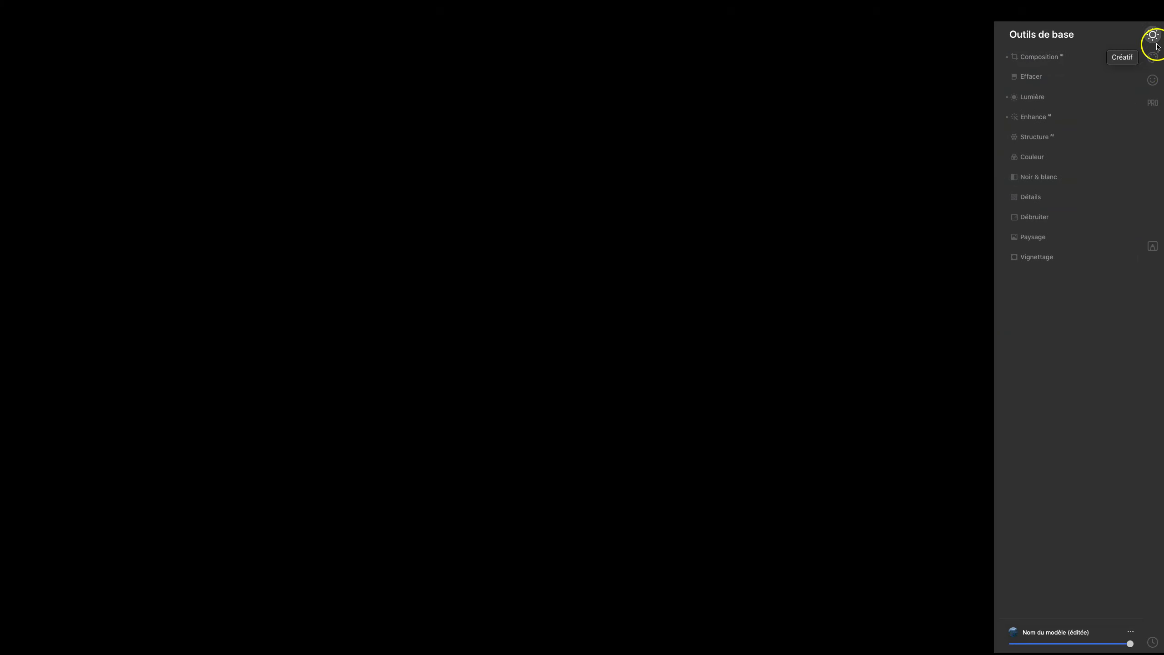
# Turn off the Atmosphère effect and apply Structure AI with Quantité 49 and Renforcer 18.
pyautogui.click(1153, 55)
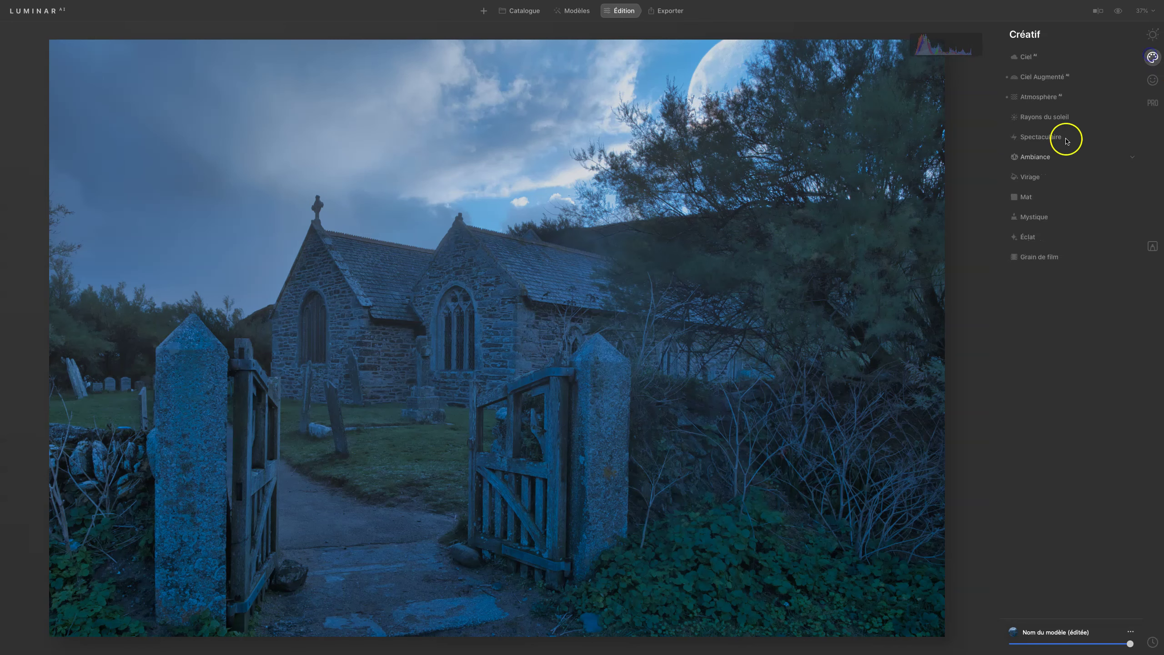
pyautogui.click(1042, 97)
pyautogui.click(1127, 97)
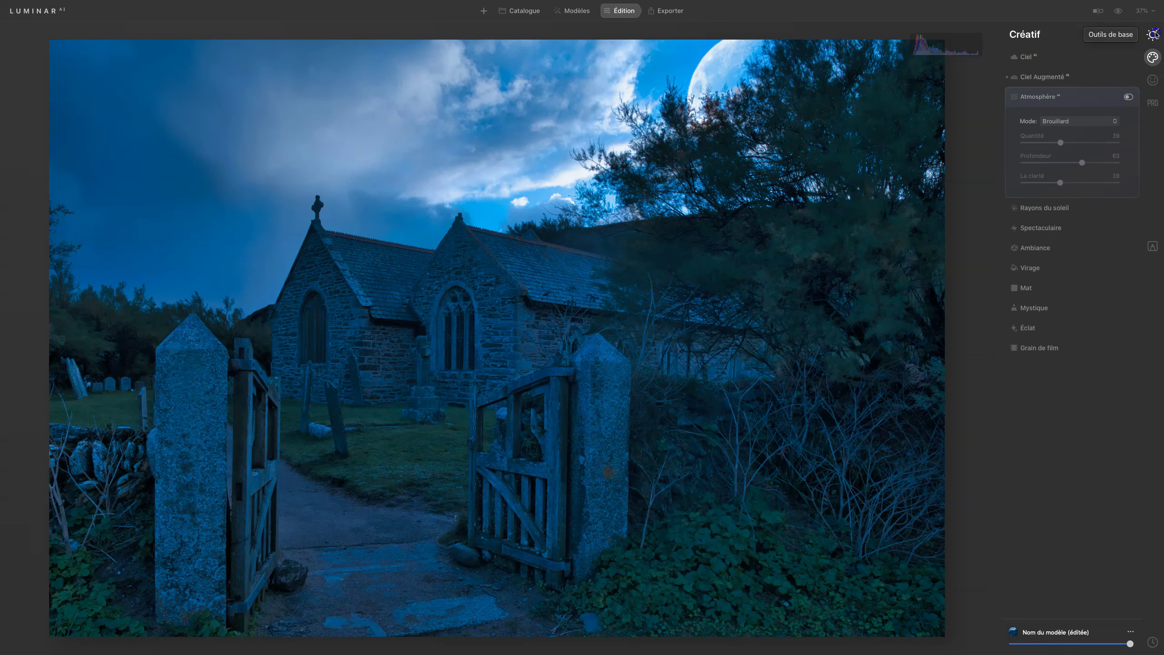
pyautogui.click(1152, 34)
pyautogui.click(1050, 137)
pyautogui.moveTo(1067, 168); pyautogui.dragTo(1101, 168)
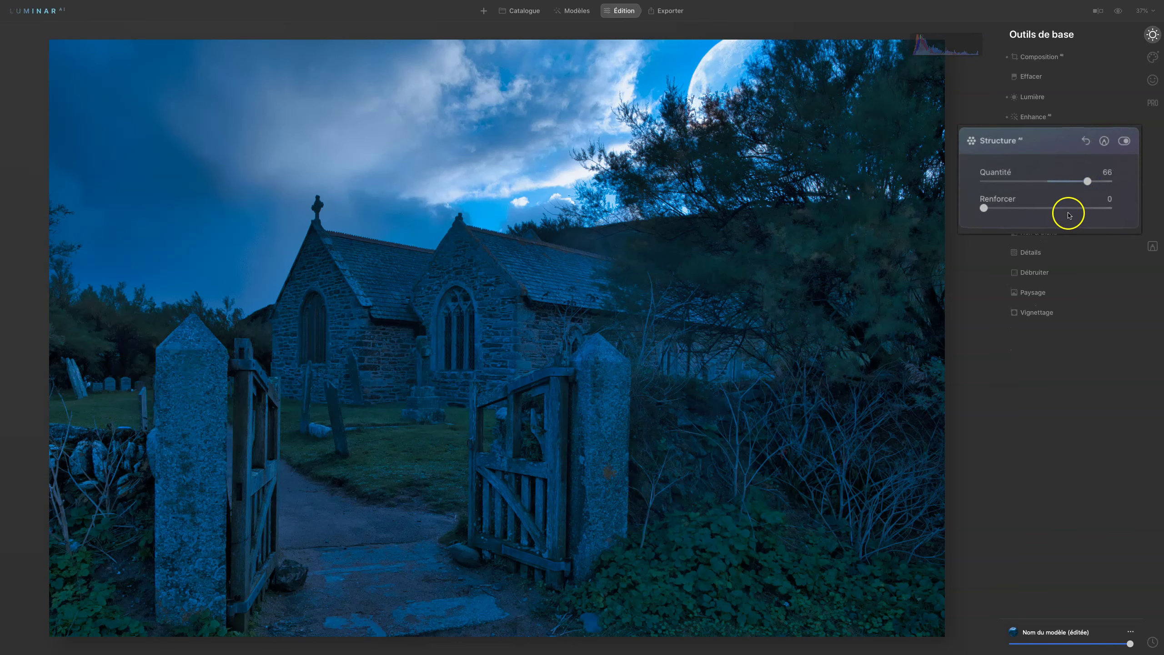
pyautogui.click(985, 207)
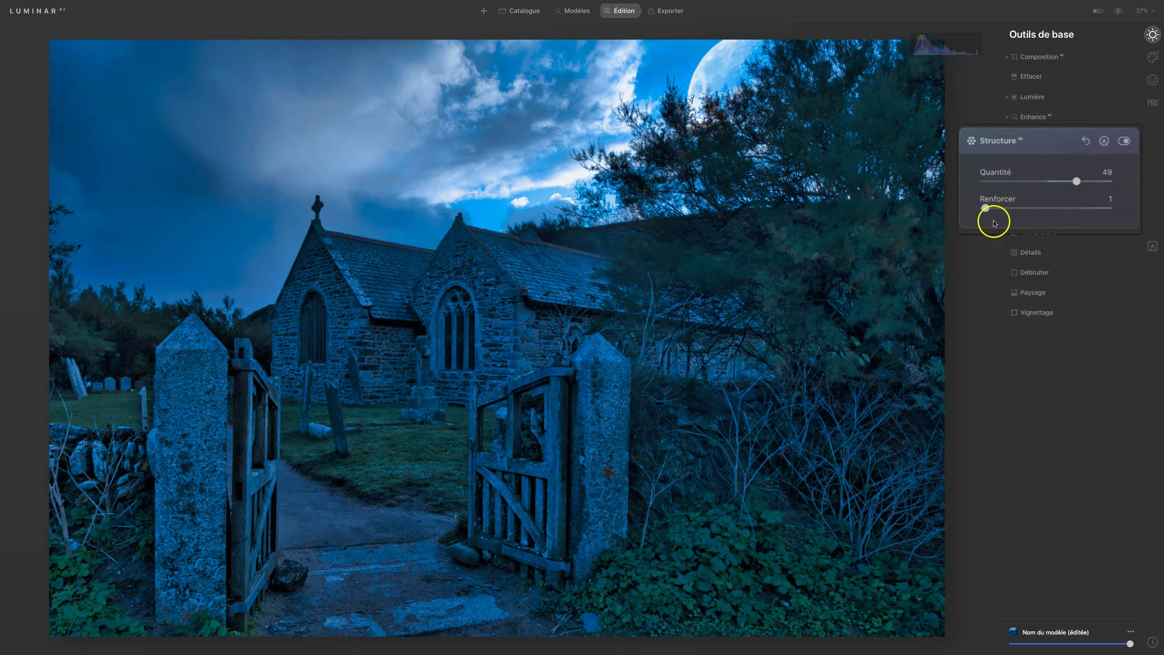
pyautogui.moveTo(988, 208); pyautogui.dragTo(1012, 215)
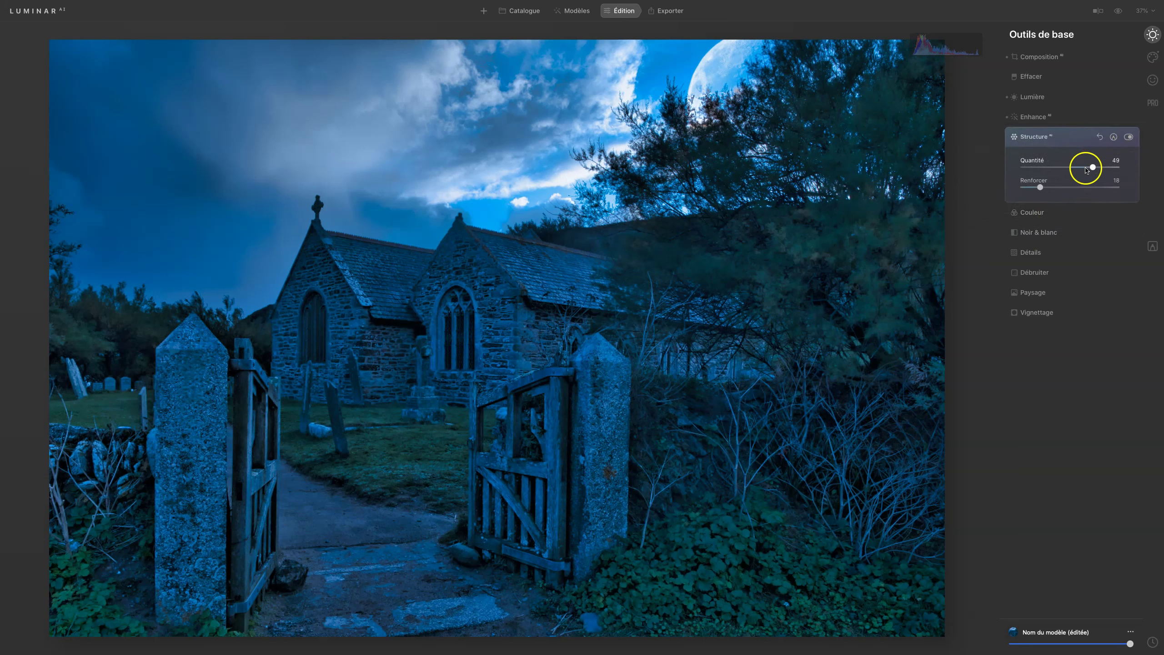
# Turn the Atmosphère effect back on and set the Brouillard mode to Quantité 36 and Profondeur 53.
pyautogui.click(1154, 58)
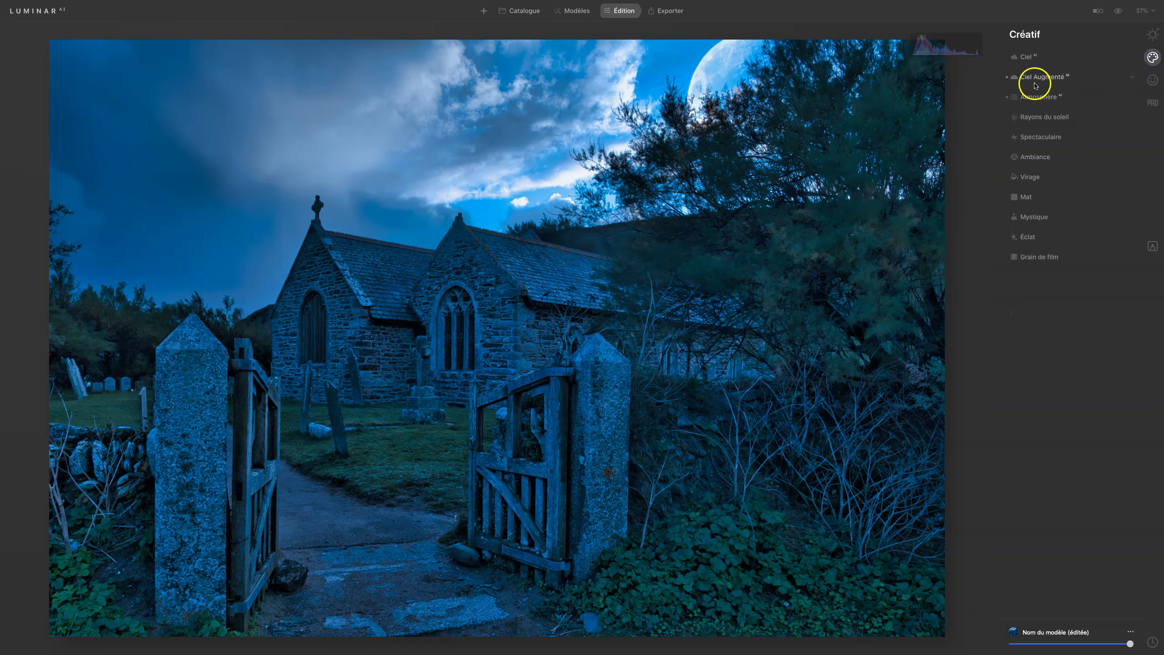
pyautogui.click(1038, 98)
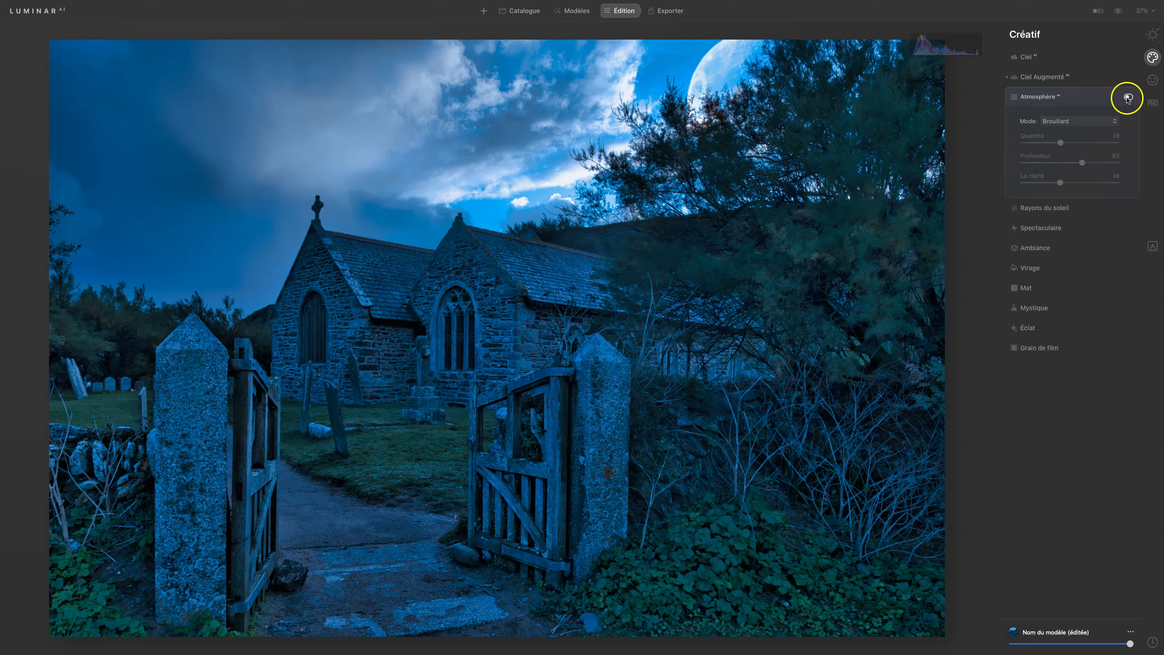
pyautogui.click(1127, 98)
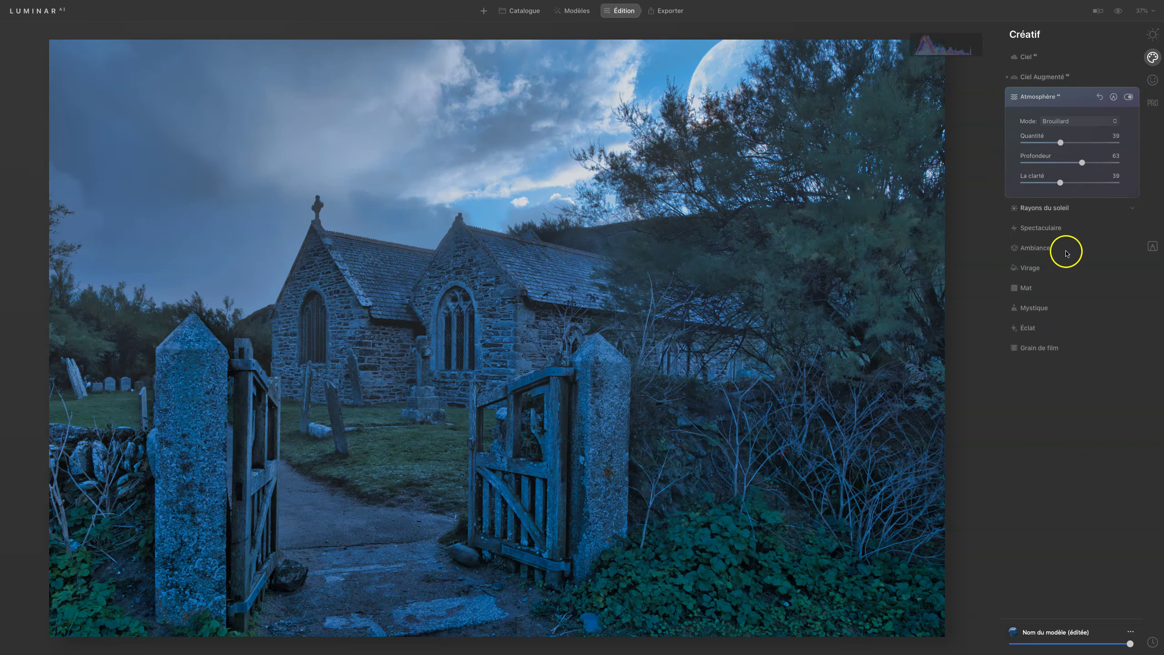
pyautogui.moveTo(1060, 143); pyautogui.dragTo(975, 144)
pyautogui.click(976, 160)
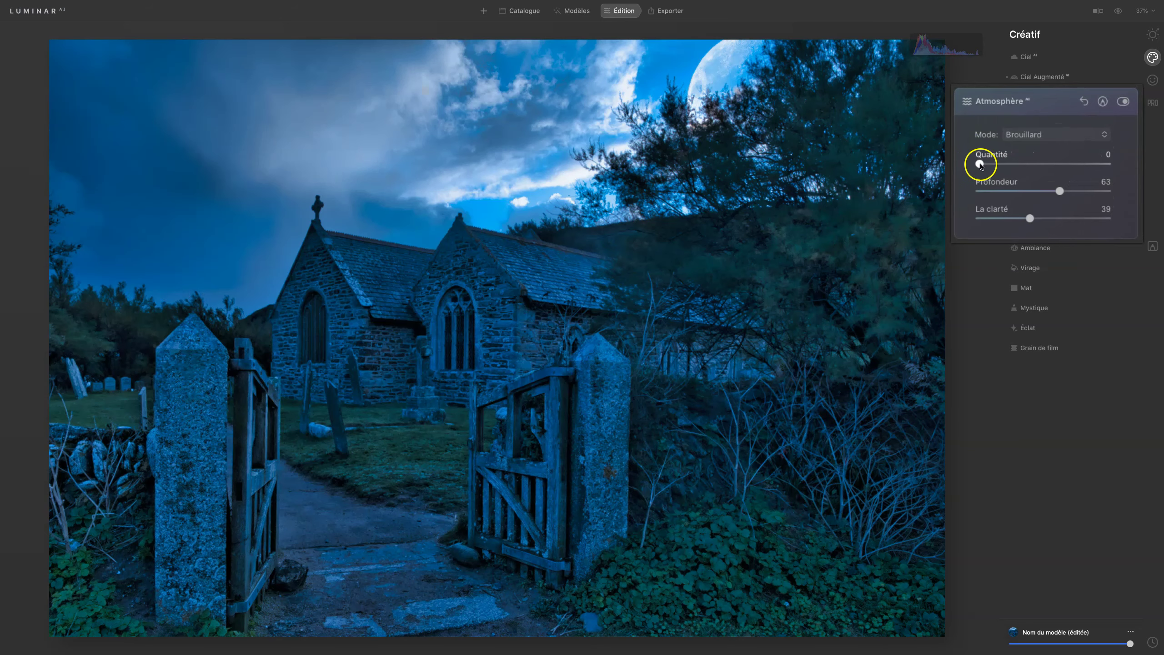
pyautogui.moveTo(979, 165); pyautogui.dragTo(1027, 167)
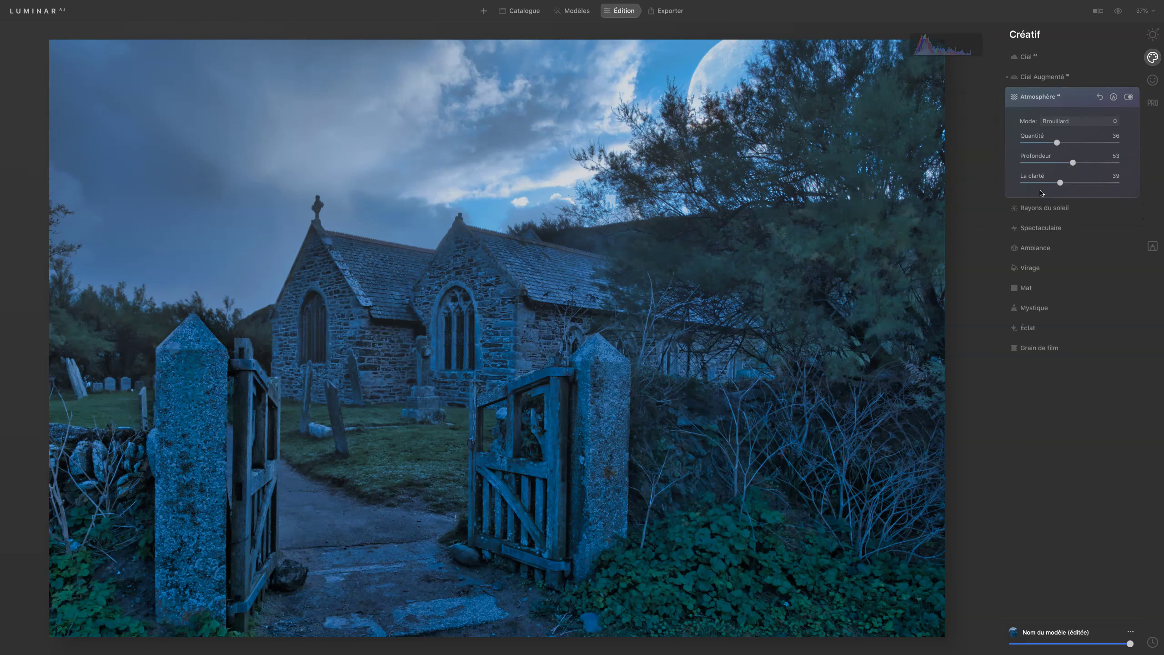
# Lighten the church walls with the Densité +/densité - brush at sizes 100 and 58, Intensité 50, and set Montant total to 27.
pyautogui.click(1152, 104)
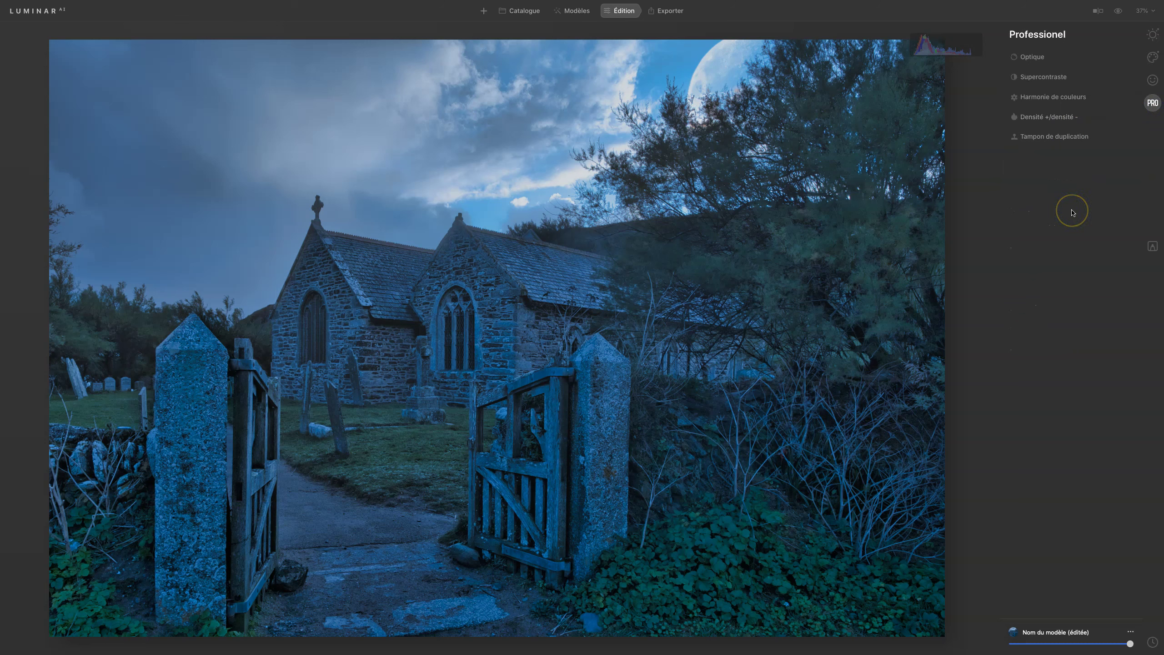
pyautogui.click(1043, 117)
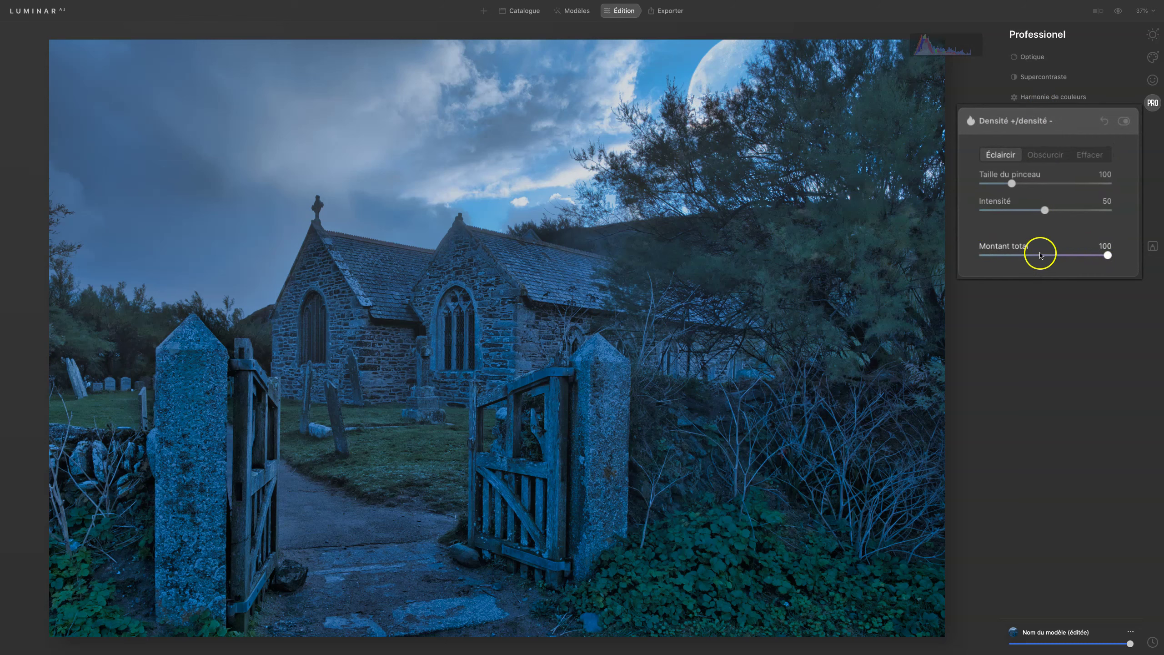
pyautogui.moveTo(488, 305)
pyautogui.mouseDown()
pyautogui.moveTo(495, 358)
pyautogui.moveTo(430, 298)
pyautogui.moveTo(338, 314)
pyautogui.mouseUp()
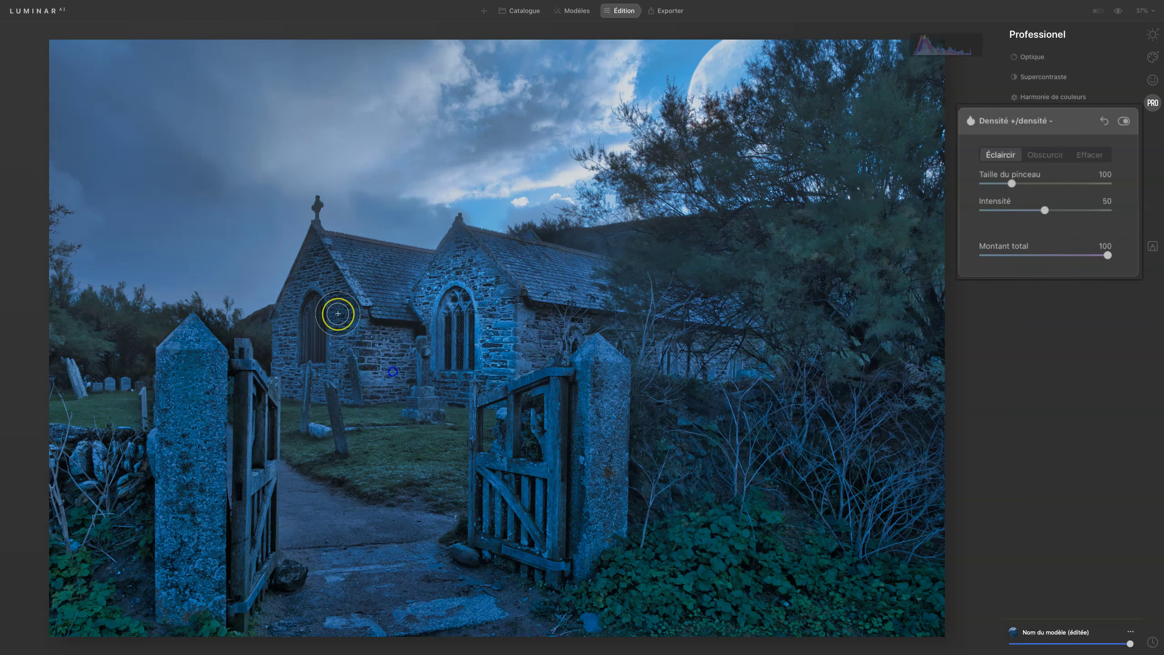
pyautogui.moveTo(1011, 183); pyautogui.dragTo(998, 183)
pyautogui.moveTo(373, 268)
pyautogui.mouseDown()
pyautogui.moveTo(624, 372)
pyautogui.moveTo(182, 483)
pyautogui.moveTo(546, 411)
pyautogui.moveTo(421, 403)
pyautogui.mouseUp()
pyautogui.moveTo(1107, 255); pyautogui.dragTo(989, 256)
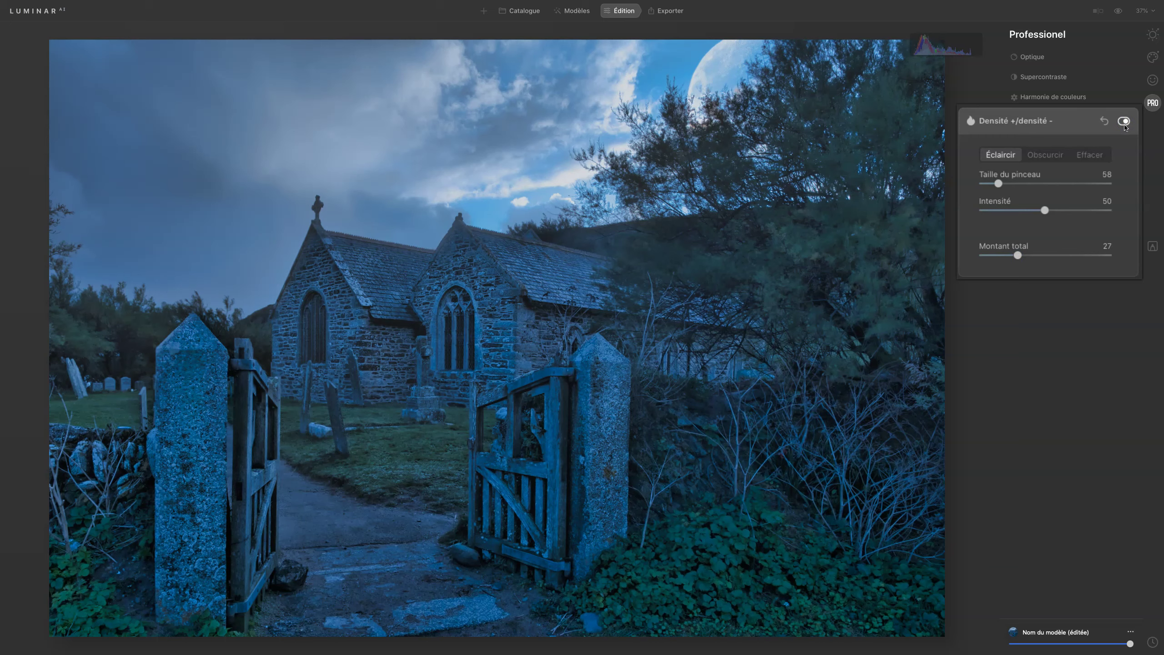
# In Supercontraste, set Contraste d'ombres to 55, Balance des ombres to 33, Contraste de tons moyens to 56 and Balance des tons moyens to 5.
pyautogui.click(1043, 77)
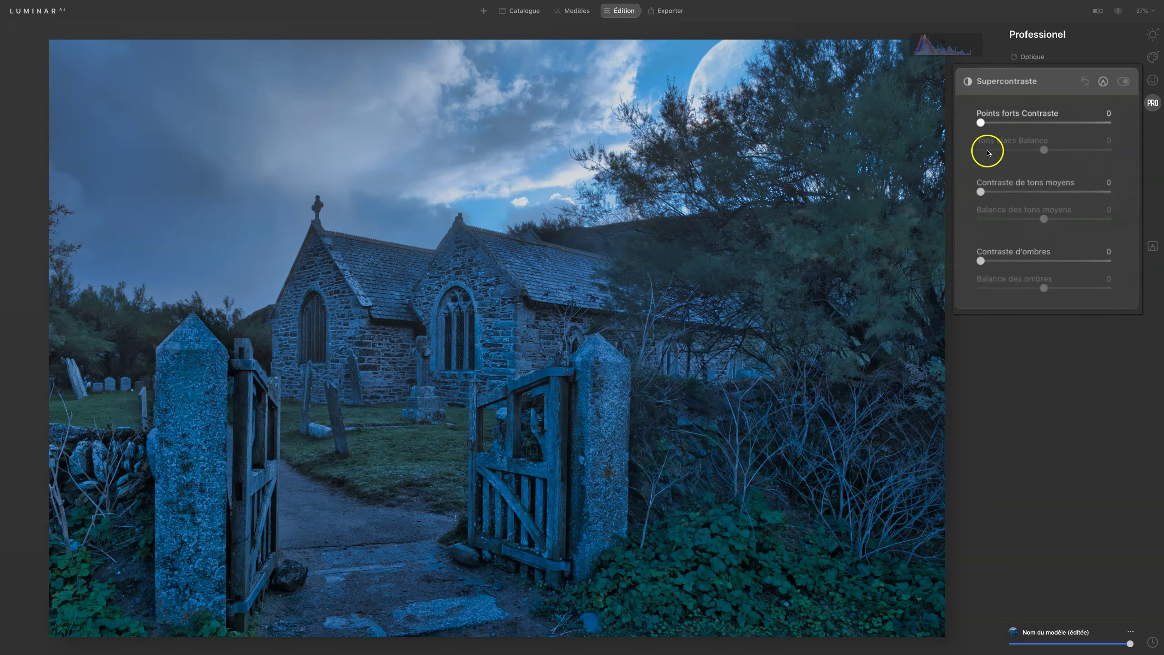
pyautogui.moveTo(981, 261); pyautogui.dragTo(1066, 289)
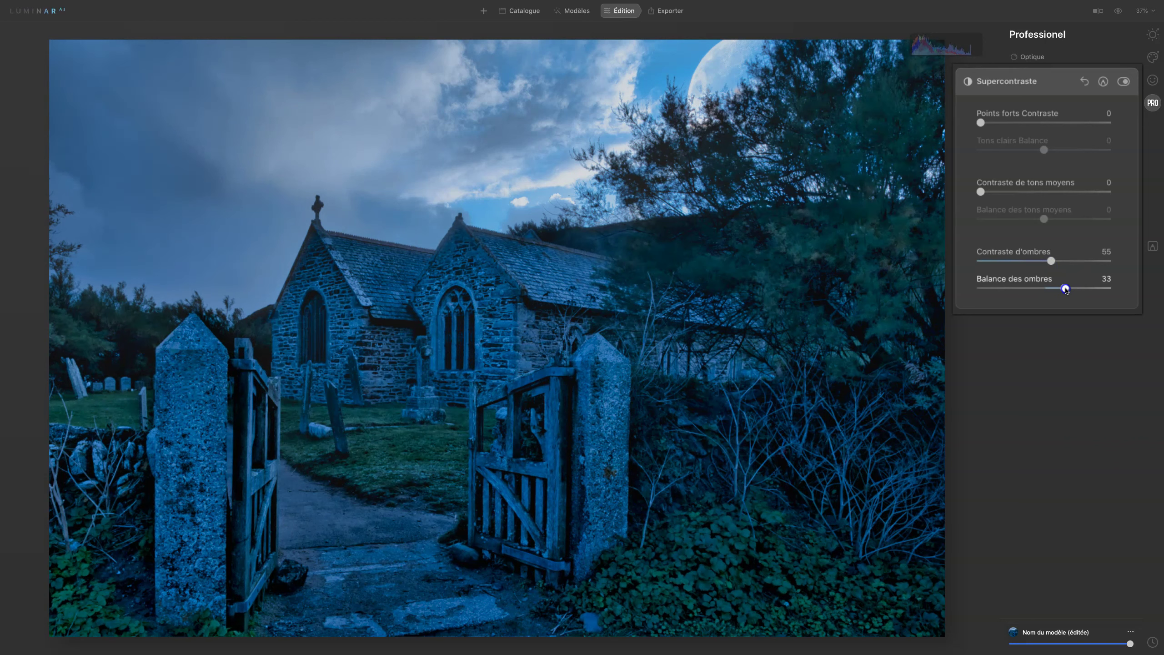
pyautogui.moveTo(981, 192); pyautogui.dragTo(1055, 193)
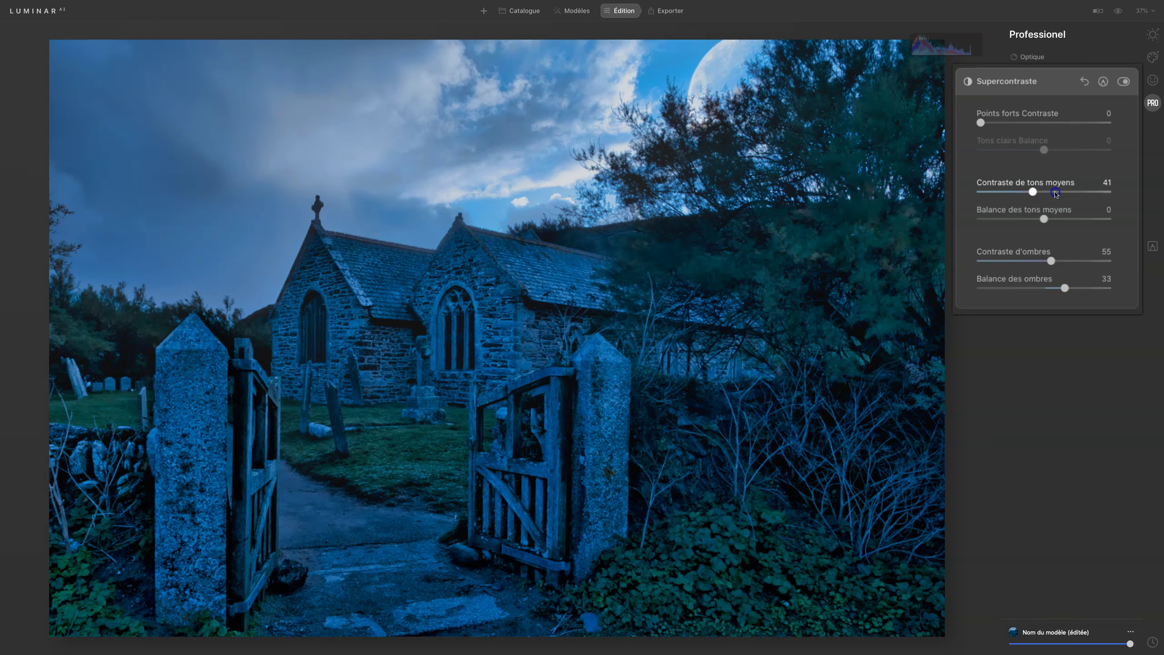
pyautogui.click(1047, 219)
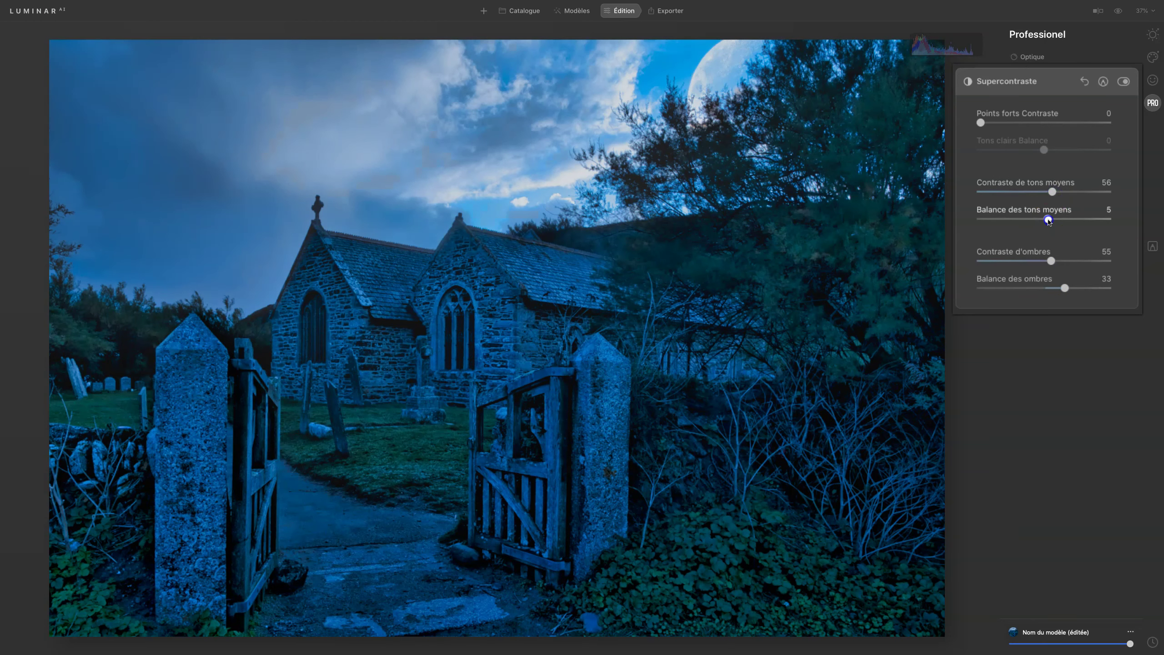
# Set Points forts Contraste to 46 and Tons clairs Balance to -27, and compare the photo with and without Supercontraste.
pyautogui.moveTo(982, 123); pyautogui.dragTo(1031, 157)
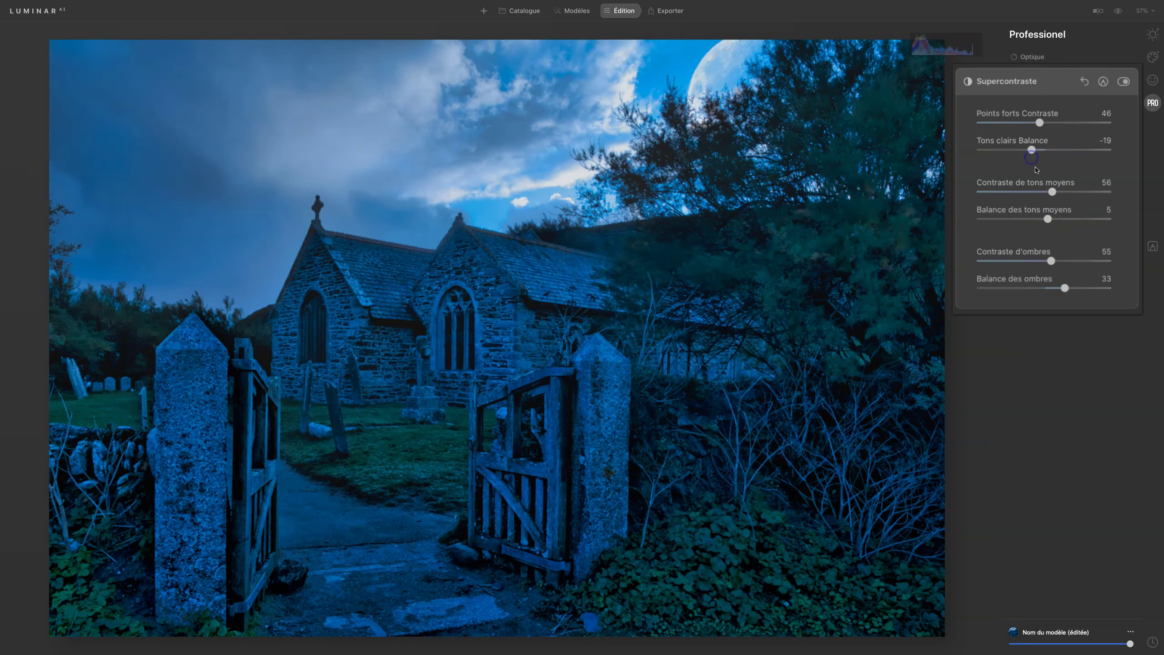
pyautogui.click(1032, 150)
pyautogui.click(1039, 122)
pyautogui.click(1030, 150)
pyautogui.click(1122, 82)
pyautogui.click(1123, 83)
pyautogui.click(1122, 82)
pyautogui.click(1122, 83)
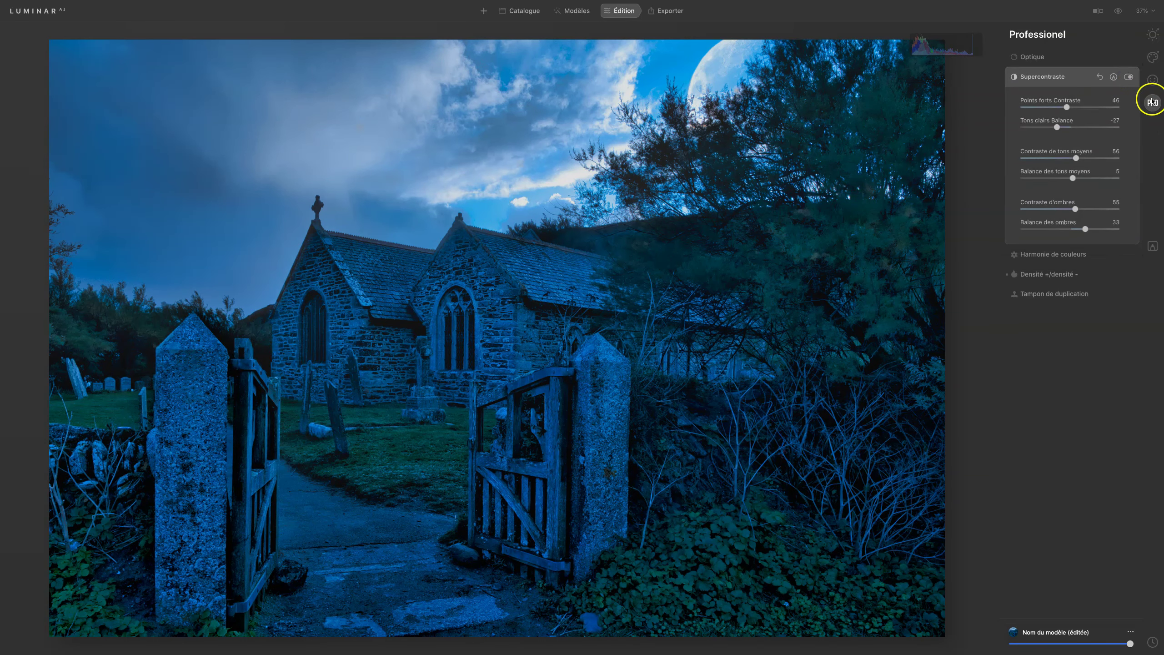
# Strengthen the Brouillard atmosphere with Quantité 60, Profondeur 70 and La clarté 59.
pyautogui.click(1152, 57)
pyautogui.click(1052, 96)
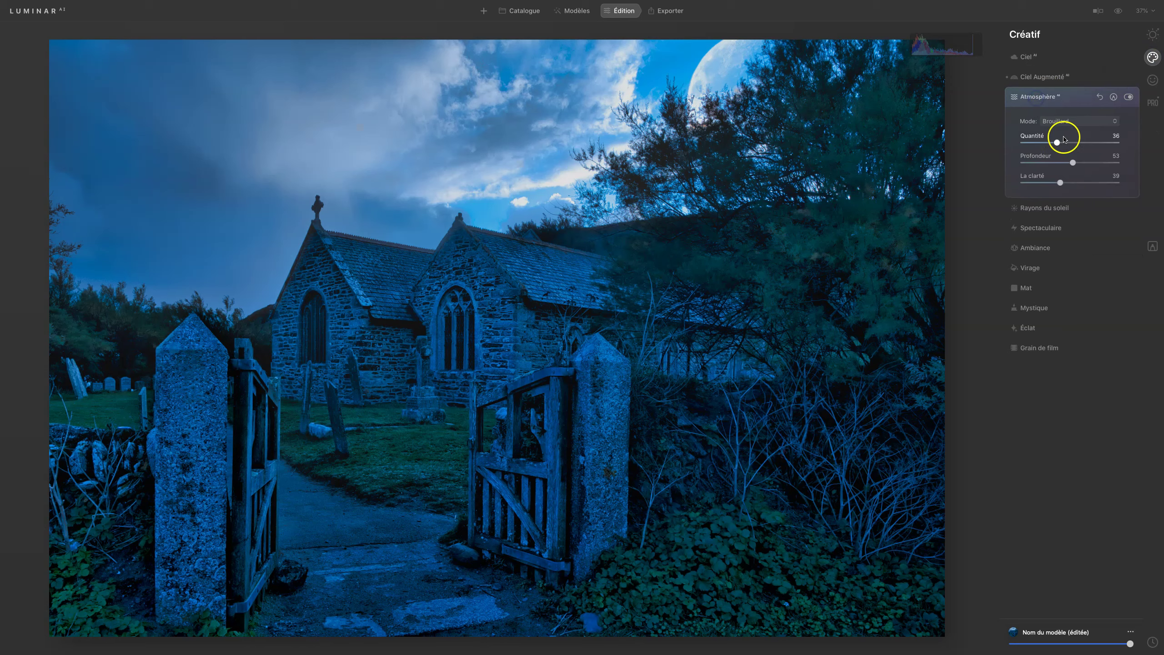
pyautogui.moveTo(1073, 143)
pyautogui.mouseDown()
pyautogui.moveTo(1087, 143)
pyautogui.moveTo(1045, 164)
pyautogui.moveTo(1061, 164)
pyautogui.moveTo(1044, 188)
pyautogui.moveTo(1069, 192)
pyautogui.mouseUp()
pyautogui.click(1059, 162)
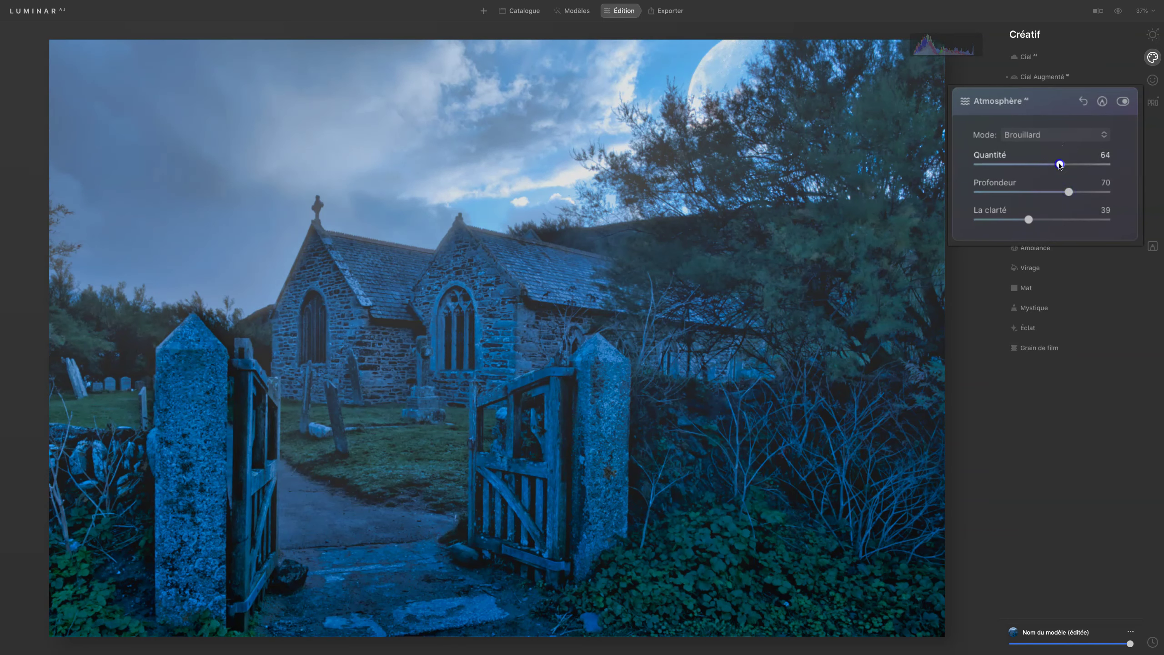
pyautogui.click(1025, 221)
pyautogui.moveTo(1035, 218); pyautogui.dragTo(1060, 217)
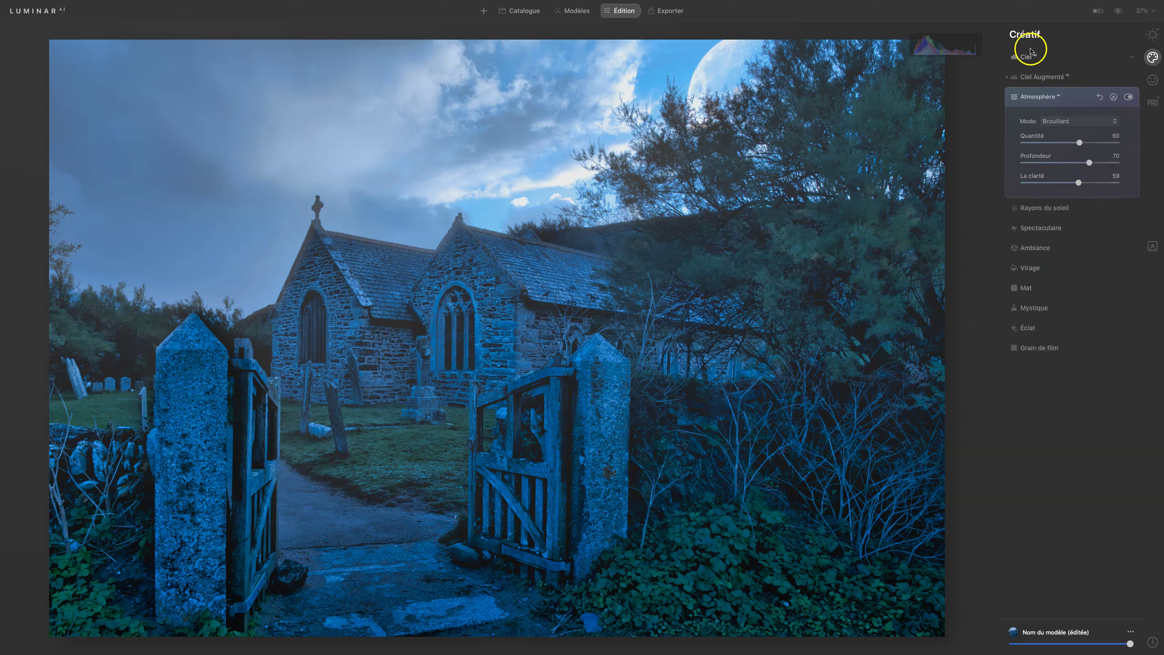
# Add a dark vignette with Quantité -54, Taille 14, Progressivité 100 and Lumière interne 51.
pyautogui.click(1153, 35)
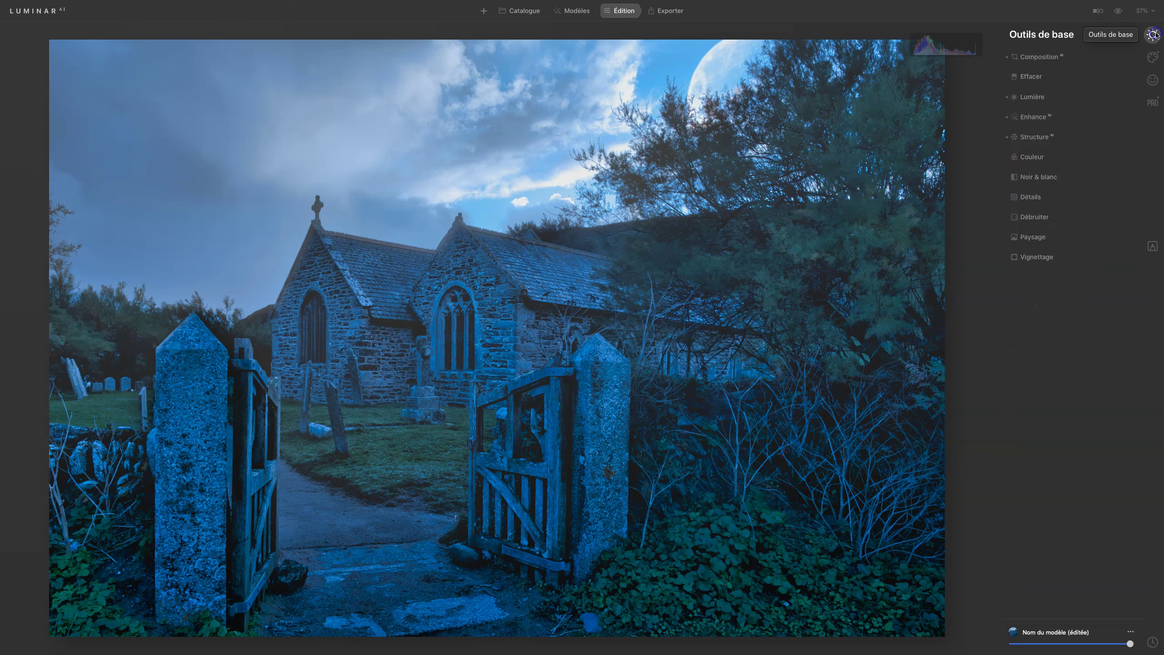
pyautogui.click(1037, 257)
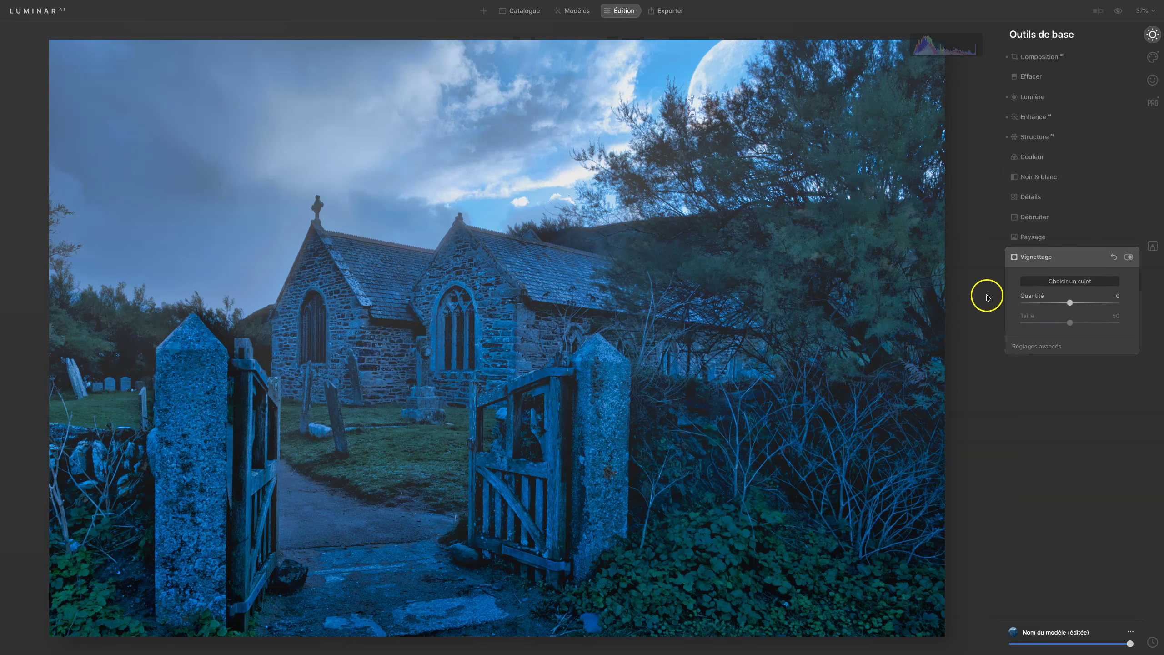
pyautogui.moveTo(1055, 304); pyautogui.dragTo(1012, 307)
pyautogui.moveTo(1078, 326); pyautogui.dragTo(1023, 327)
pyautogui.click(1037, 346)
pyautogui.moveTo(991, 473); pyautogui.dragTo(1109, 448)
pyautogui.click(1050, 448)
pyautogui.moveTo(990, 318); pyautogui.dragTo(1031, 349)
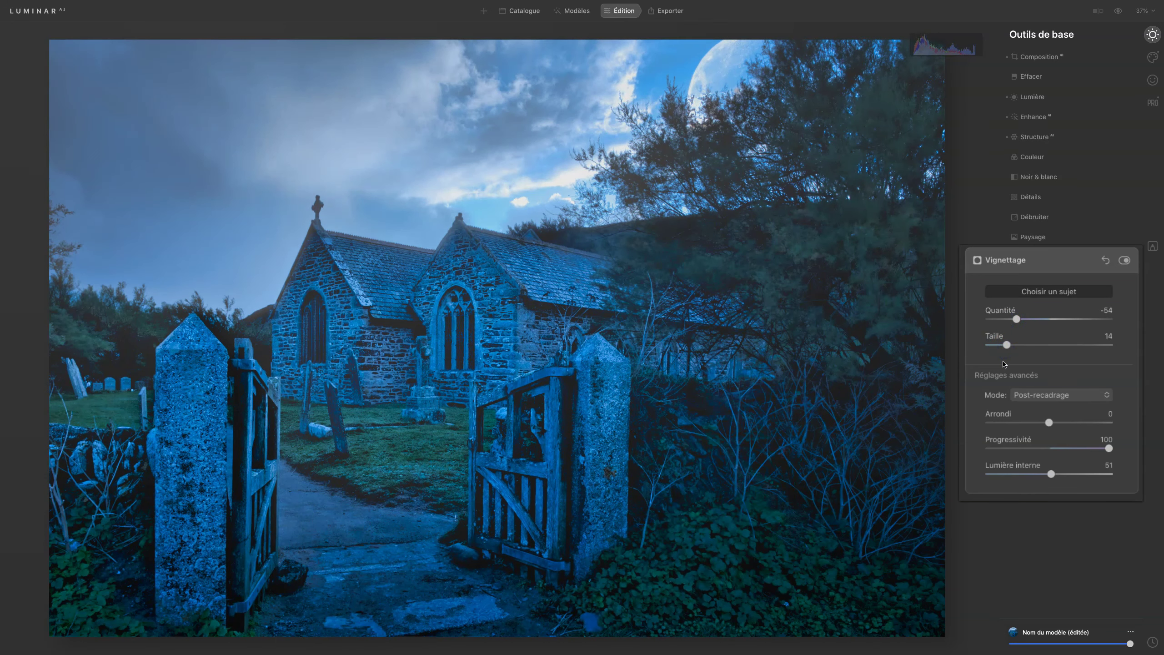
# Reposition the vignette's centre on the photo and refine its Quantité, with Taille 0 and Lumière interne 46.
pyautogui.click(1029, 291)
pyautogui.click(418, 440)
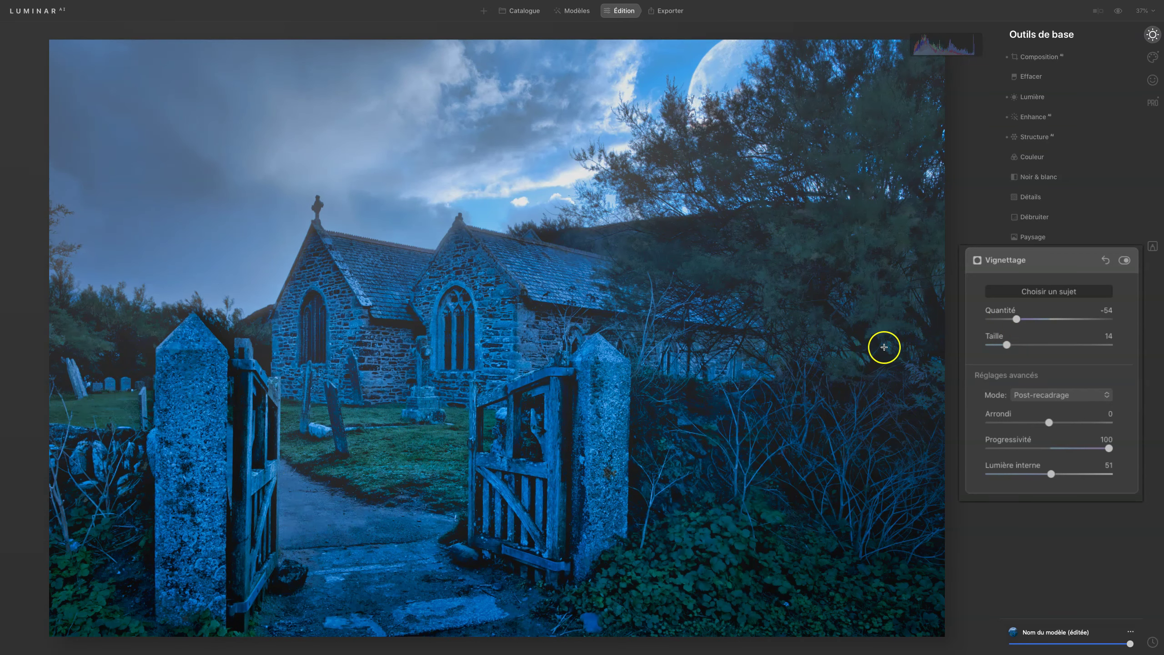
pyautogui.moveTo(1015, 319); pyautogui.dragTo(1005, 320)
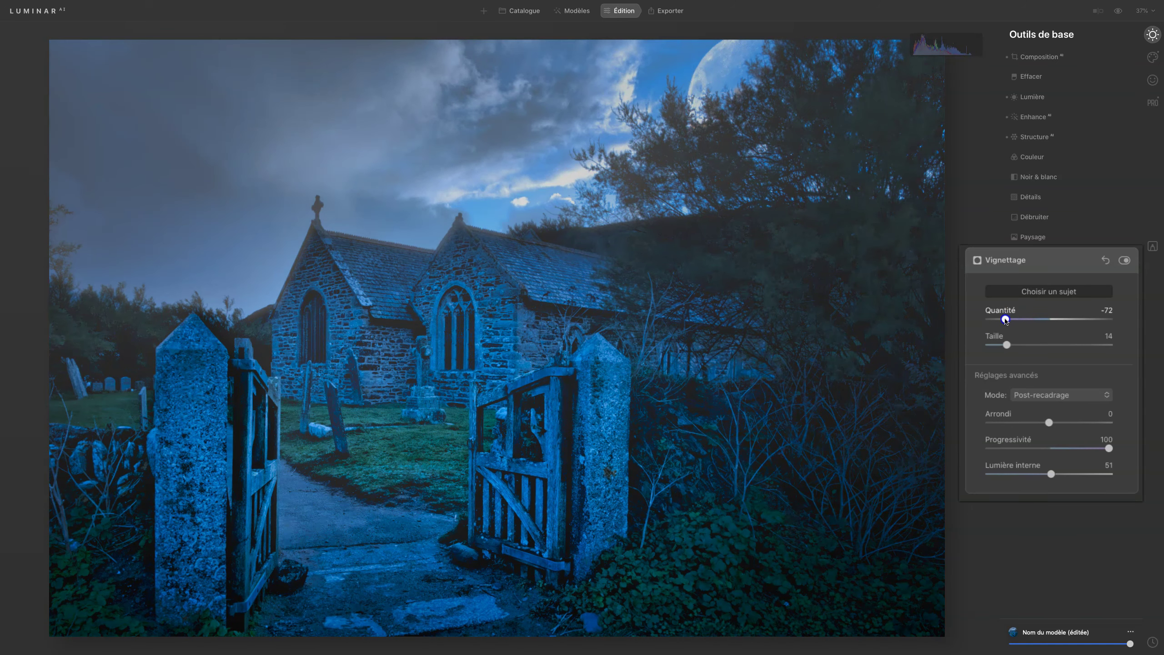
pyautogui.click(1054, 475)
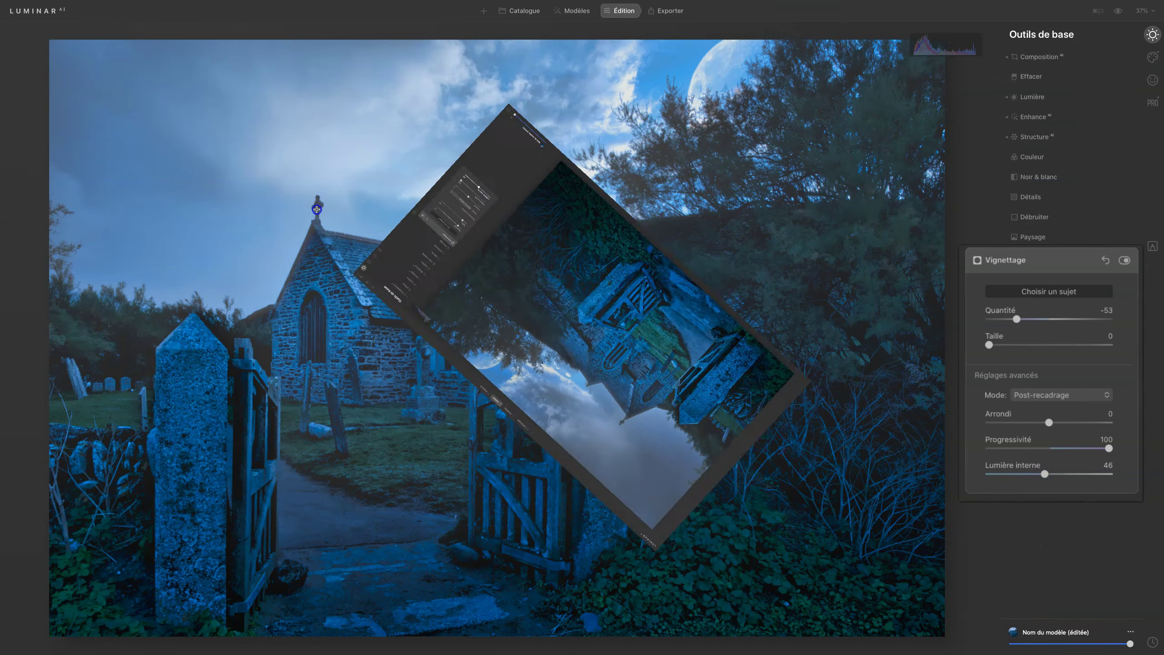
pyautogui.moveTo(1016, 320); pyautogui.dragTo(1010, 319)
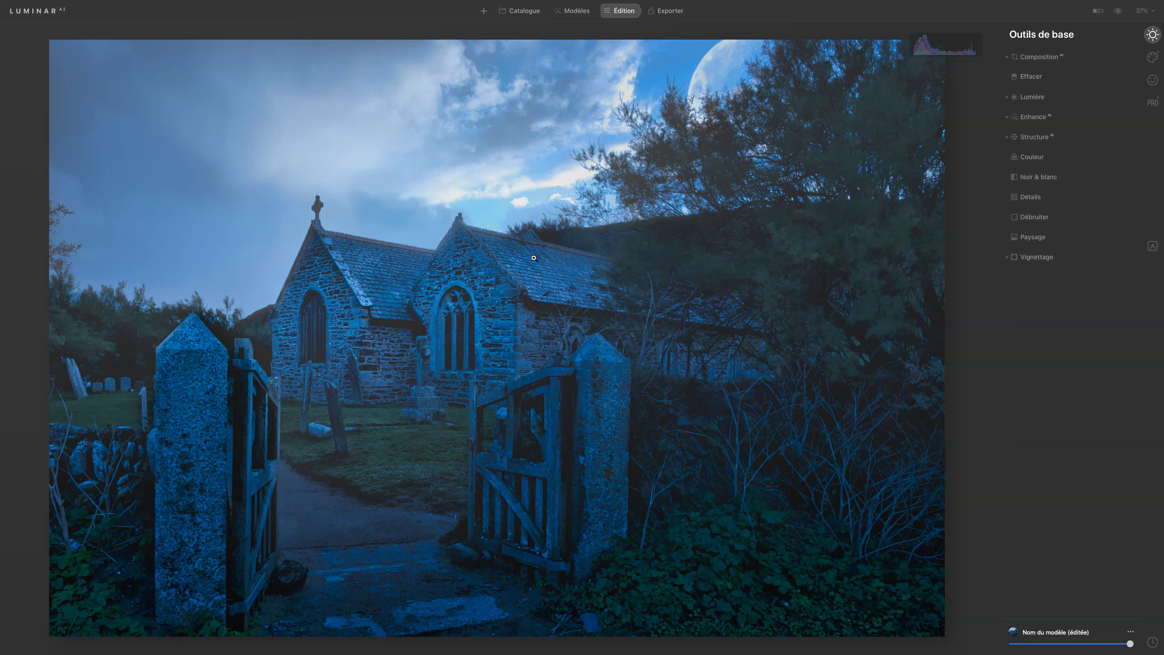
# Tint the highlights with Virage, setting Hautes lum. Tonalité to 314 and Saturation to 63.
pyautogui.click(1152, 102)
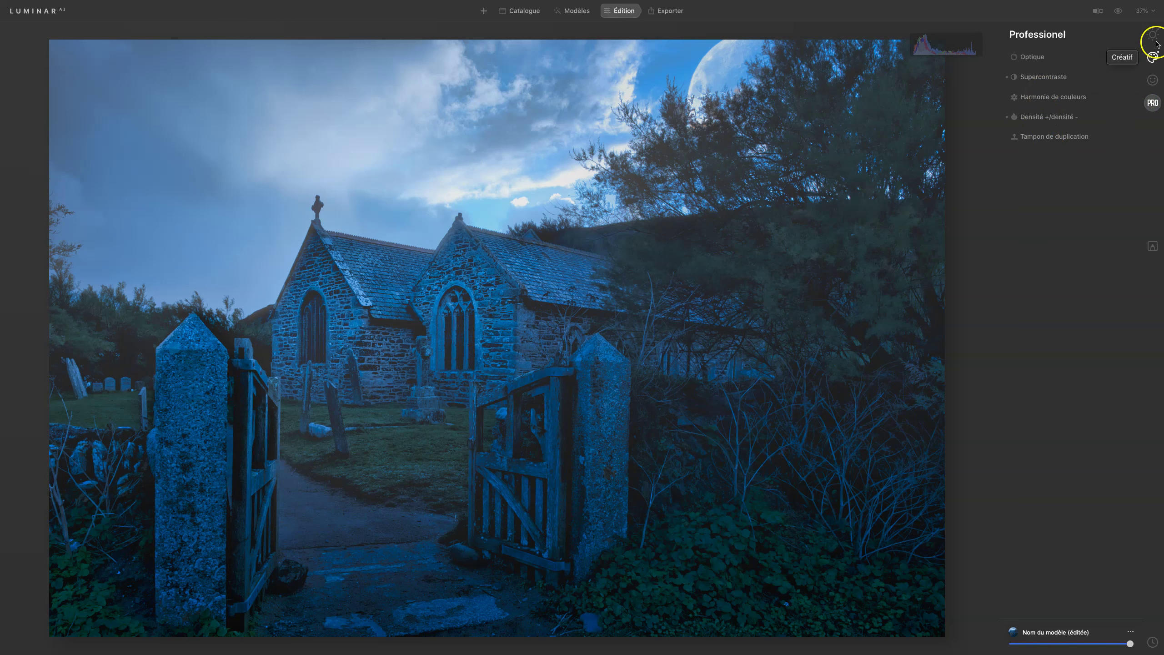
pyautogui.click(1152, 57)
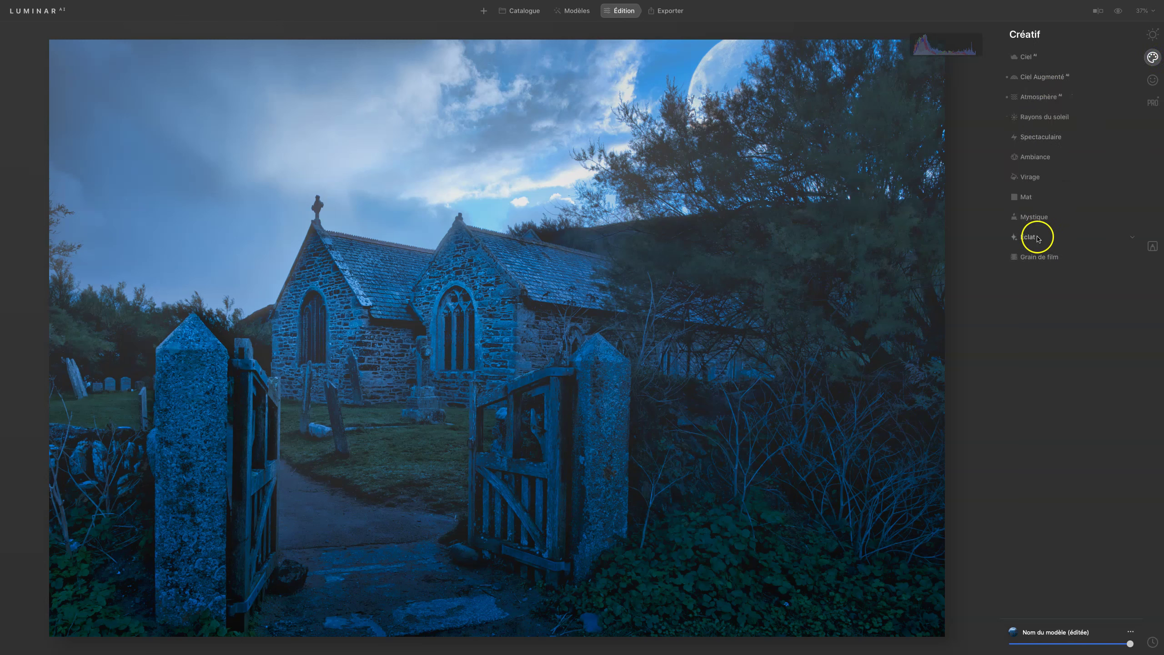
pyautogui.click(1029, 177)
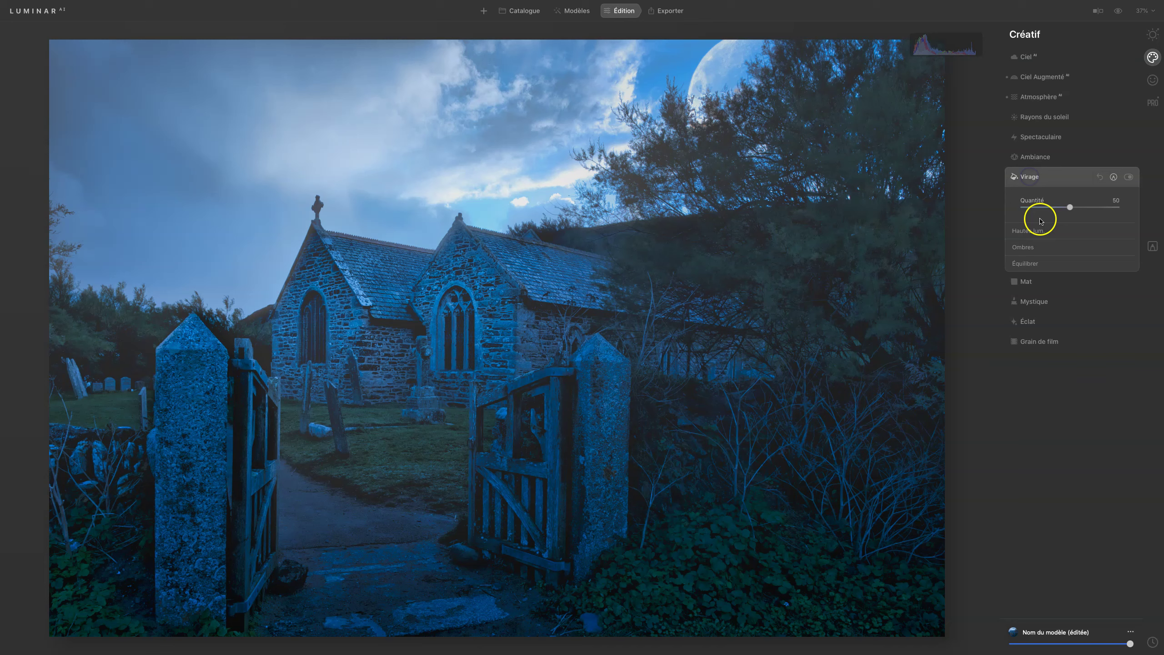
pyautogui.click(1022, 233)
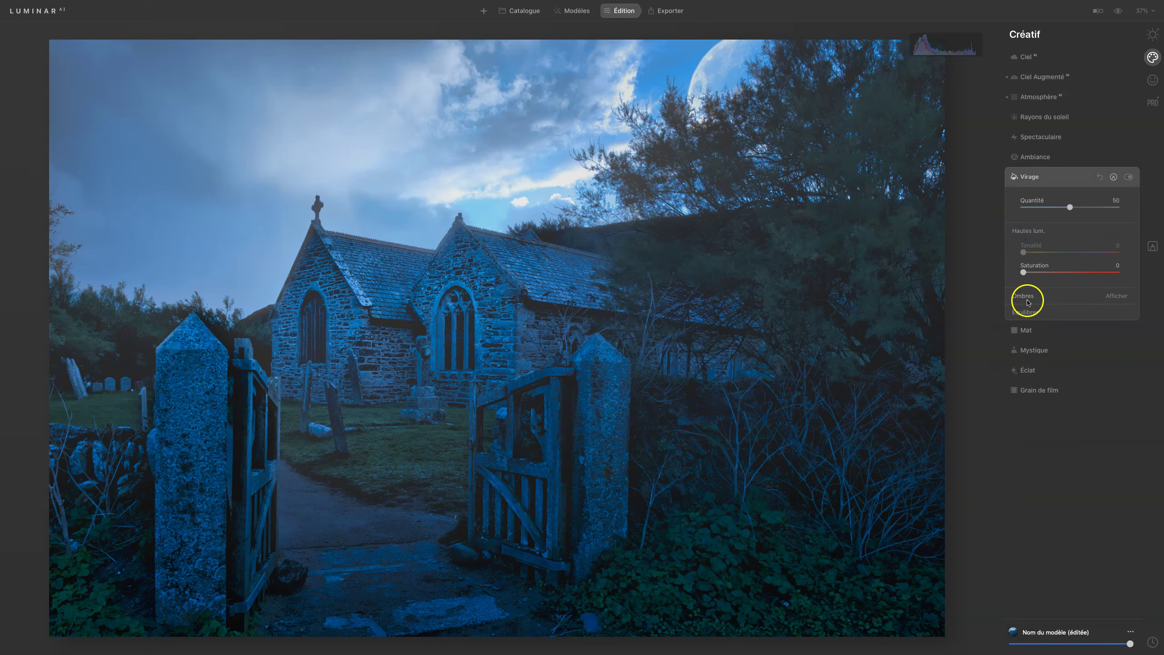
pyautogui.click(1026, 297)
pyautogui.moveTo(1002, 287); pyautogui.dragTo(1092, 308)
pyautogui.moveTo(1028, 280)
pyautogui.mouseDown()
pyautogui.moveTo(988, 281)
pyautogui.moveTo(1006, 283)
pyautogui.mouseUp()
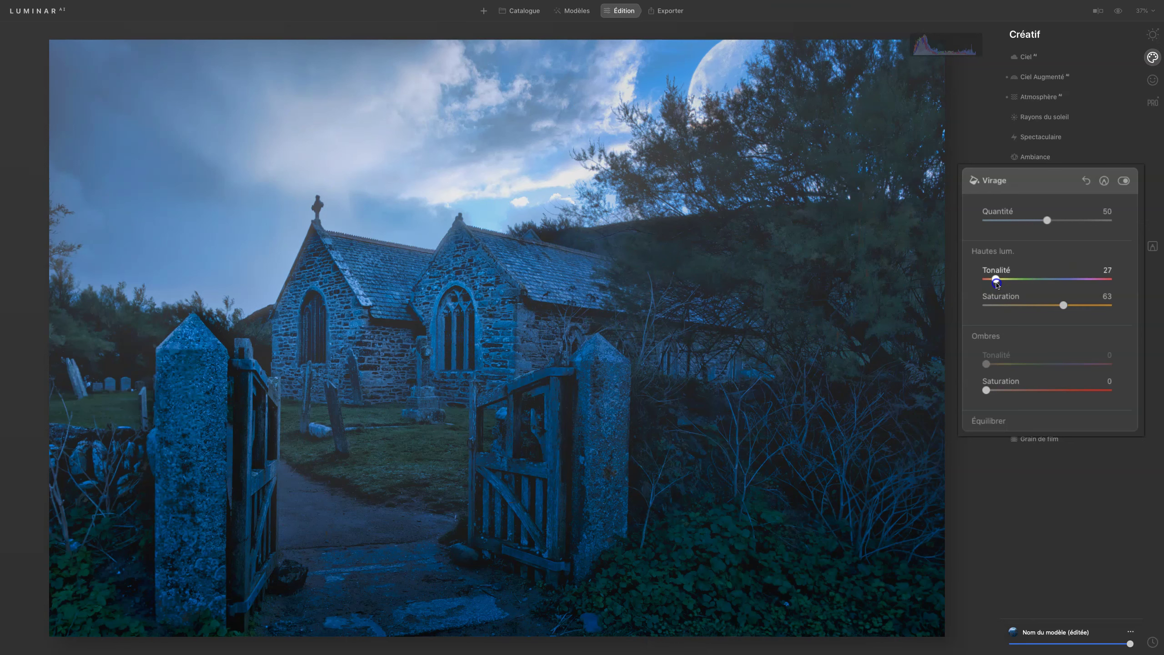
pyautogui.moveTo(996, 284); pyautogui.dragTo(1162, 261)
pyautogui.moveTo(1106, 290); pyautogui.dragTo(1093, 292)
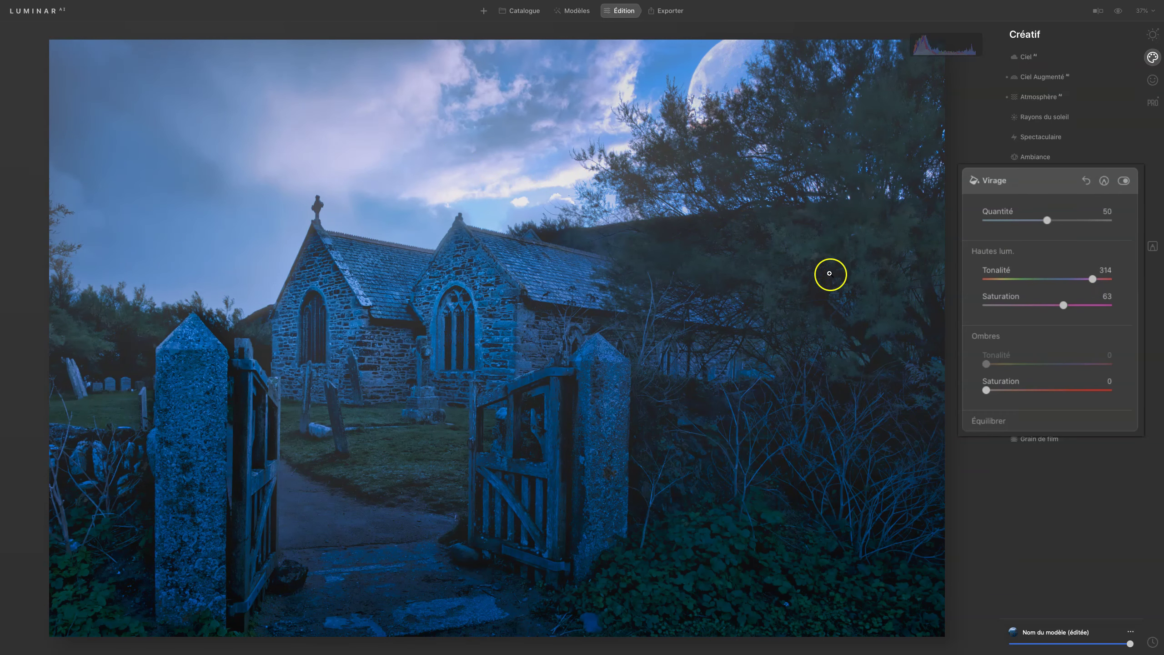
# Tint the shadows with Ombres Tonalité 263 and Saturation 27, and set the Virage Quantité to 36.
pyautogui.moveTo(985, 389); pyautogui.dragTo(1020, 400)
pyautogui.moveTo(1063, 365)
pyautogui.mouseDown()
pyautogui.moveTo(1004, 370)
pyautogui.moveTo(1075, 367)
pyautogui.mouseUp()
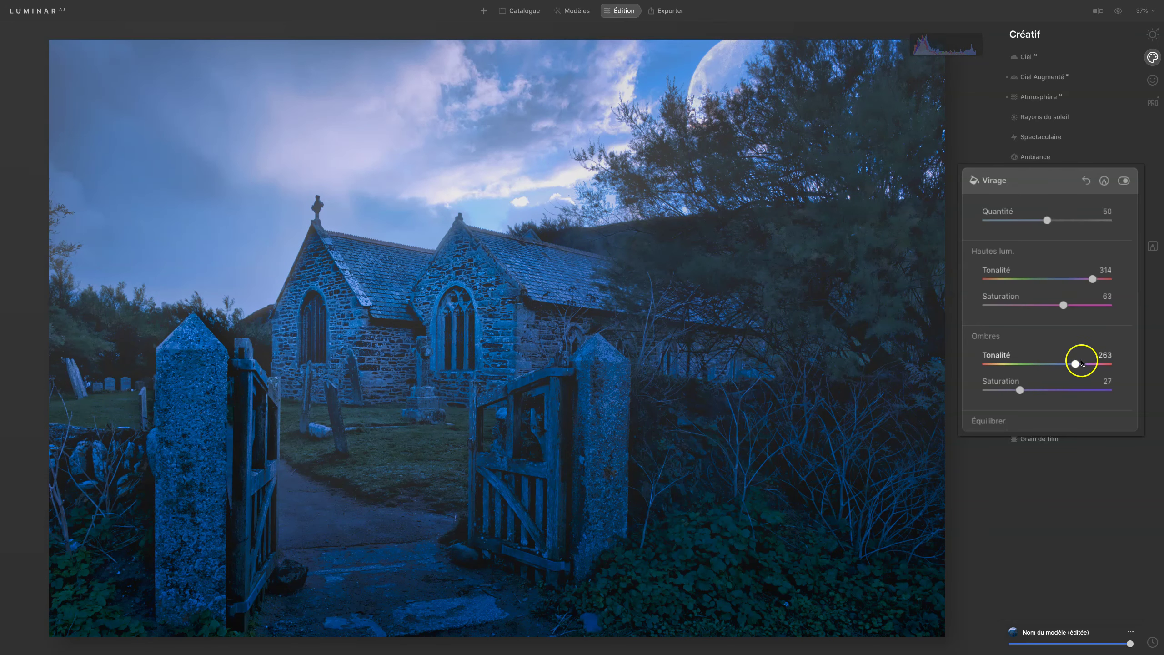
pyautogui.click(1048, 221)
pyautogui.moveTo(1067, 223); pyautogui.dragTo(1004, 222)
pyautogui.click(986, 221)
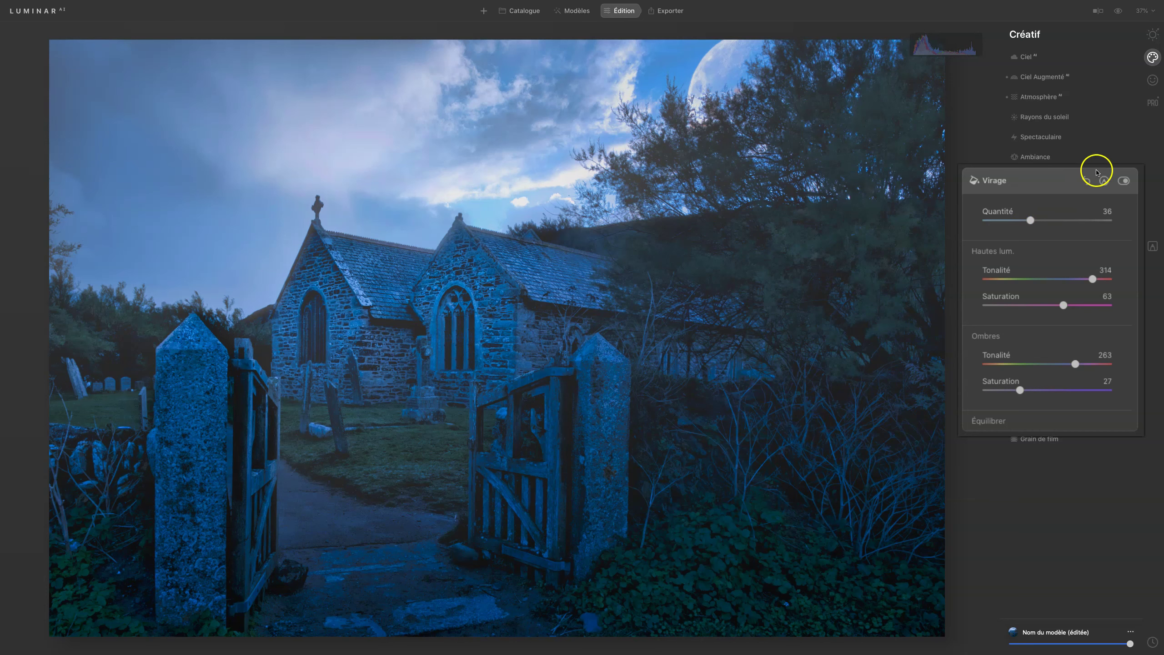
# Compare the photo with and without the Virage toning.
pyautogui.click(1123, 181)
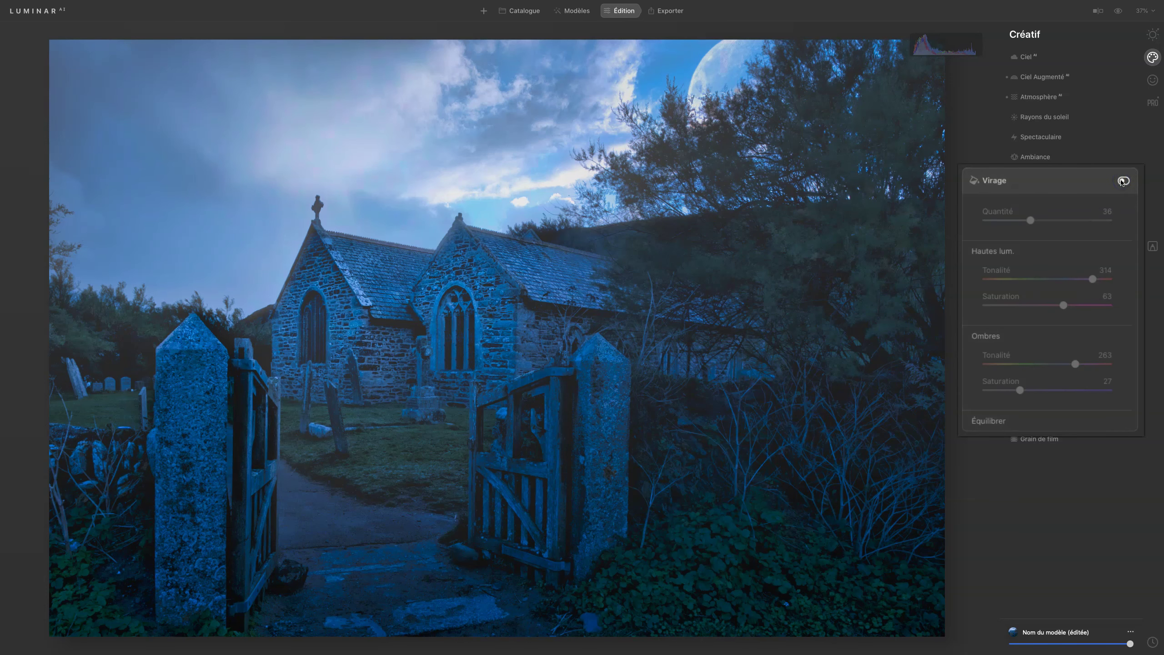
pyautogui.click(1123, 181)
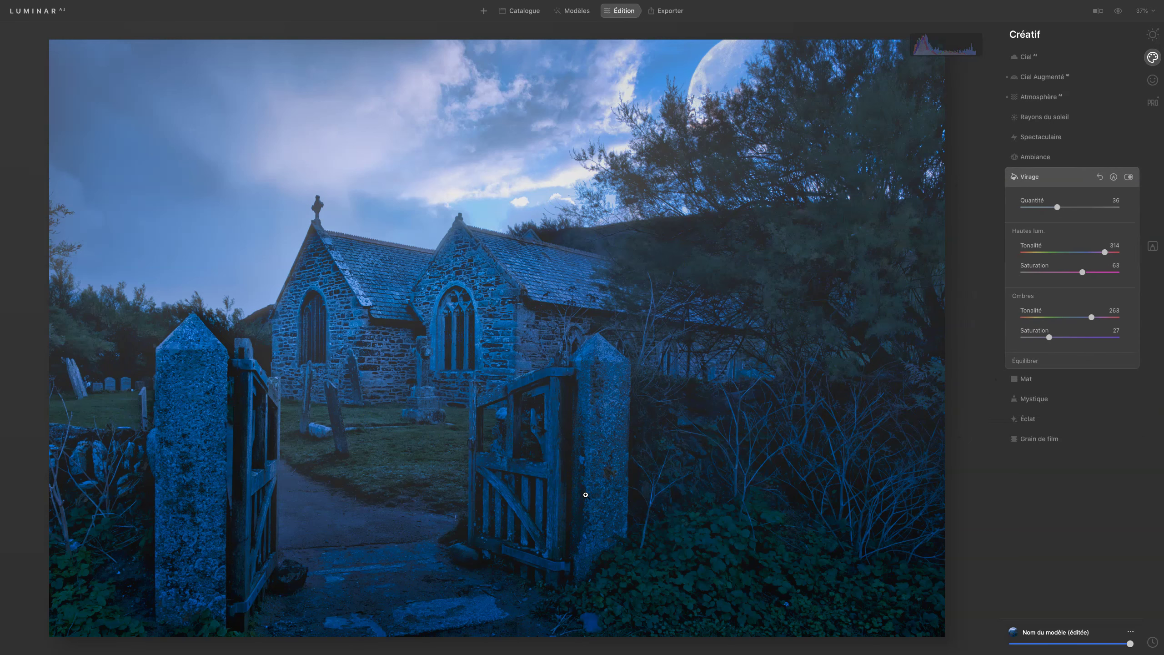
pyautogui.click(1039, 187)
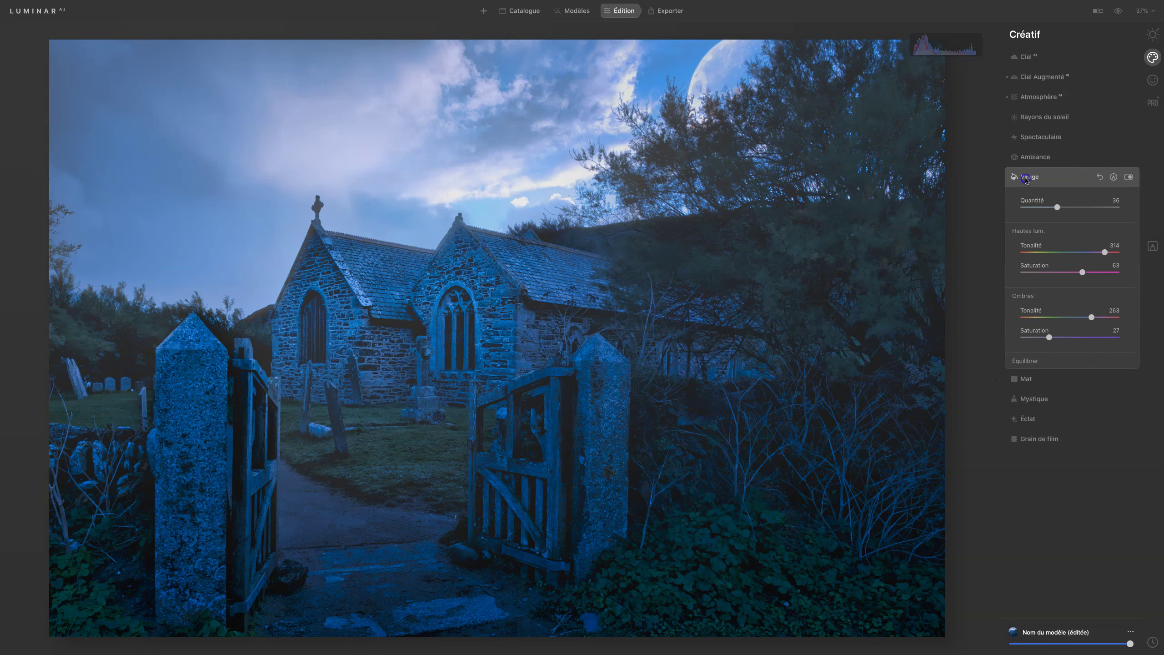
# Apply the Spectaculaire effect to the photo with Quantité 32.
pyautogui.click(1046, 138)
pyautogui.moveTo(986, 180); pyautogui.dragTo(1048, 181)
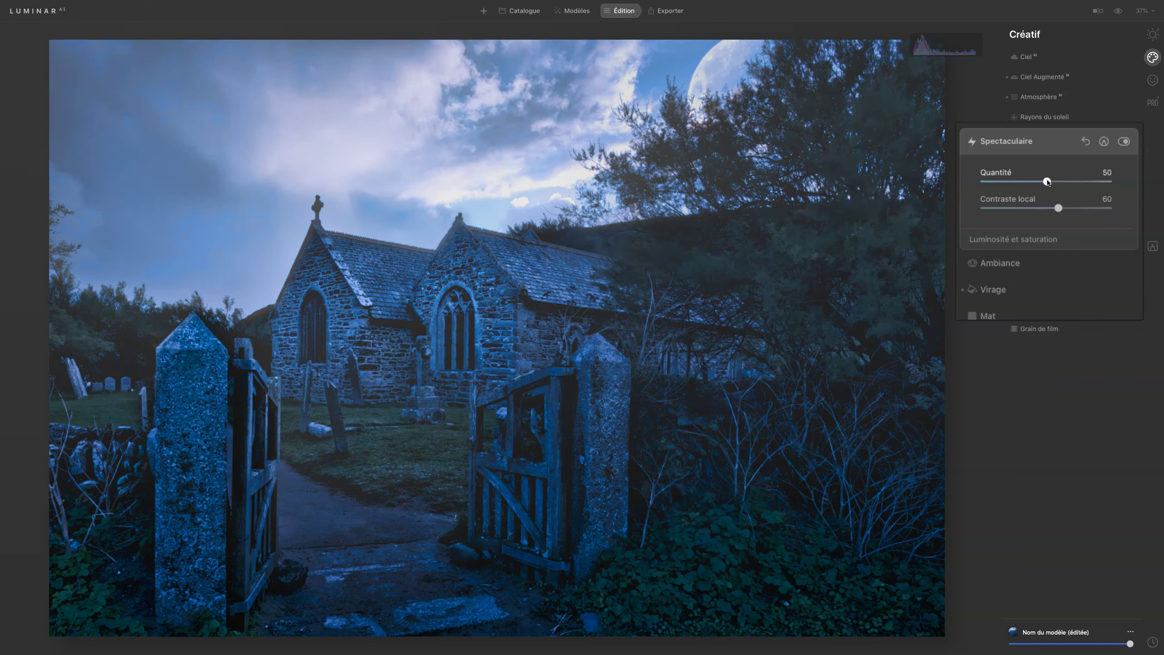
pyautogui.moveTo(1042, 180)
pyautogui.mouseDown()
pyautogui.moveTo(1022, 181)
pyautogui.moveTo(1054, 182)
pyautogui.moveTo(1004, 182)
pyautogui.moveTo(1058, 183)
pyautogui.moveTo(983, 182)
pyautogui.moveTo(1024, 182)
pyautogui.mouseUp()
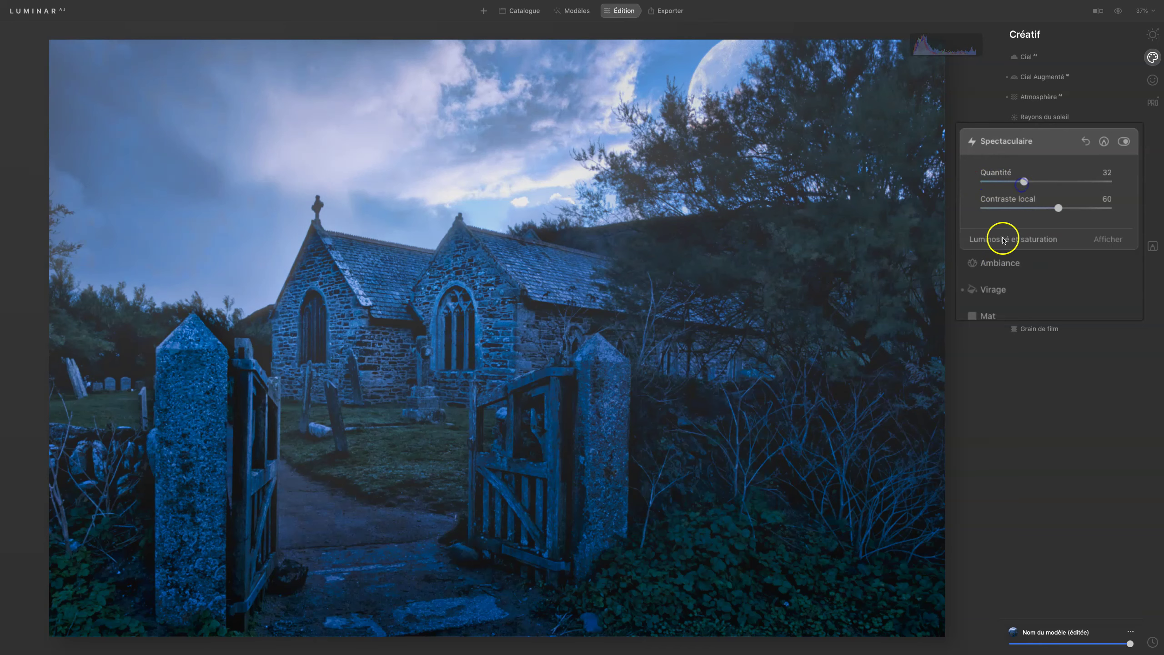
# Set Spectaculaire Luminosité to 31 and Saturation to -58, and compare the photo with and without the effect.
pyautogui.click(1014, 236)
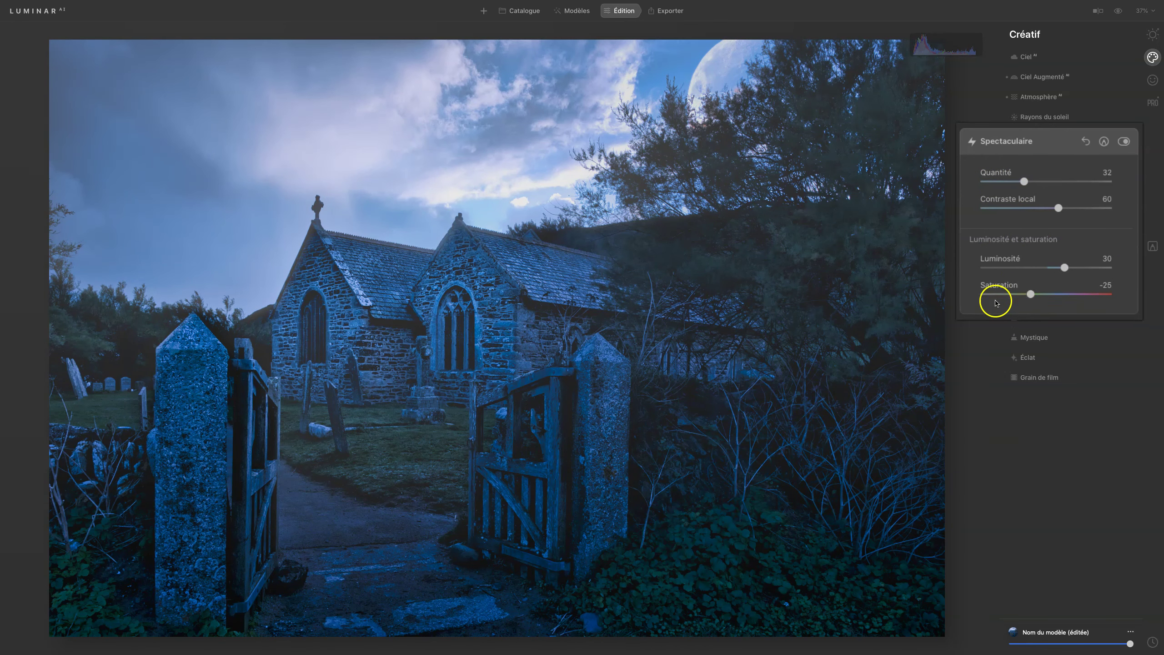
pyautogui.click(1030, 292)
pyautogui.click(1063, 268)
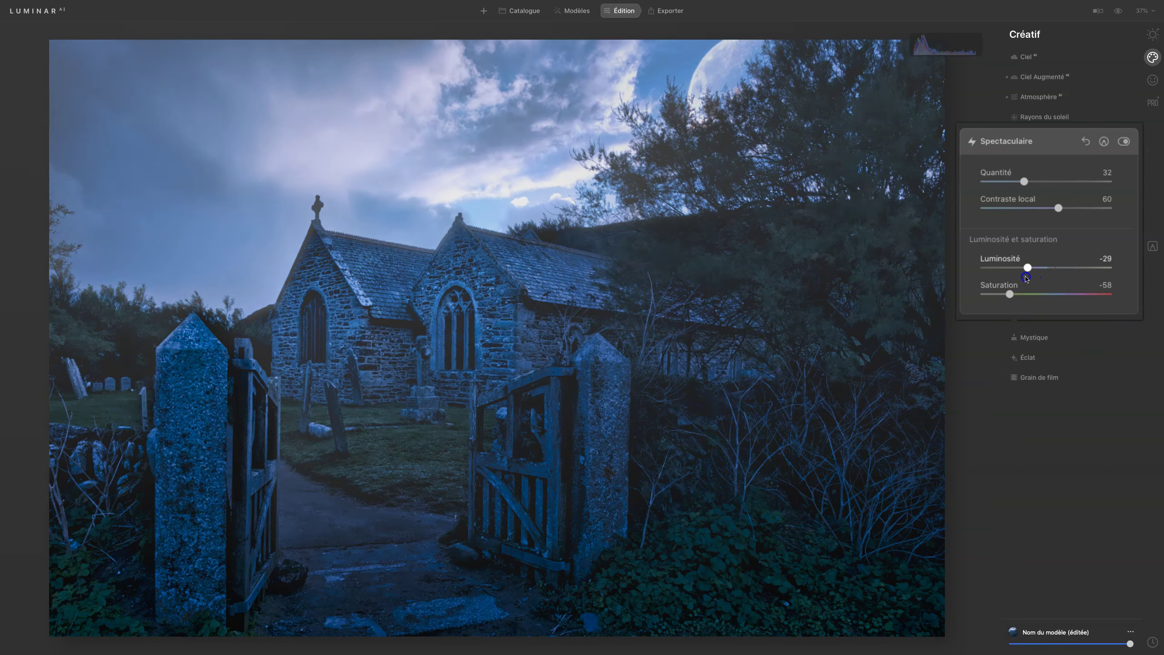
pyautogui.moveTo(1056, 273); pyautogui.dragTo(1064, 272)
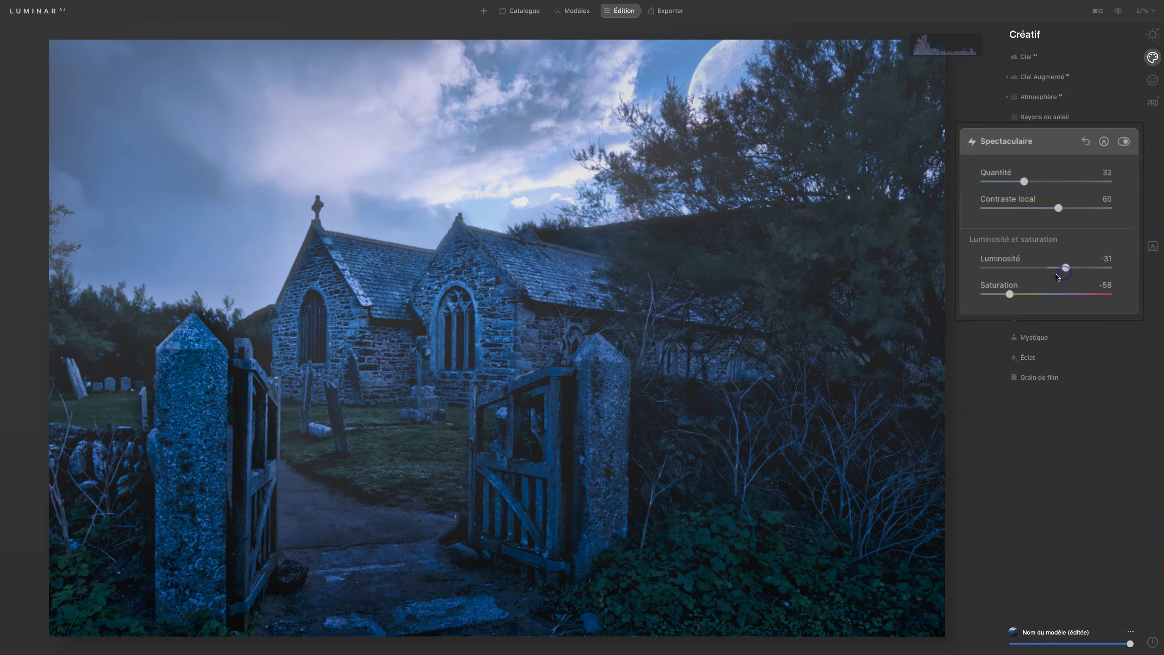
pyautogui.click(1124, 141)
pyautogui.click(1124, 142)
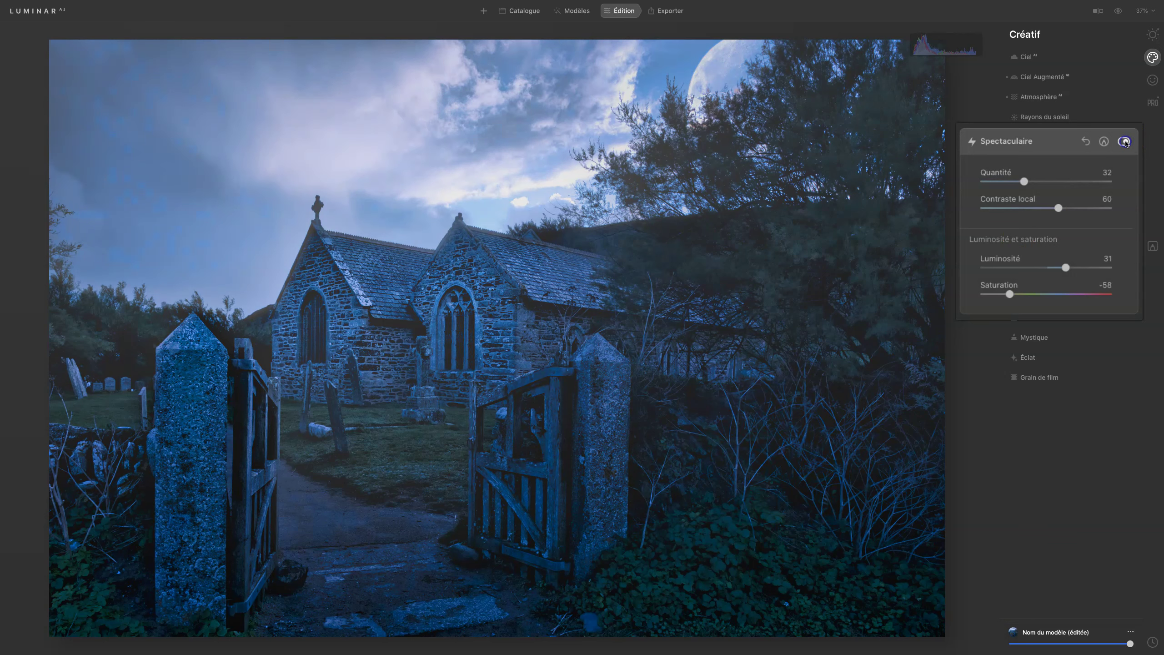
pyautogui.click(1022, 142)
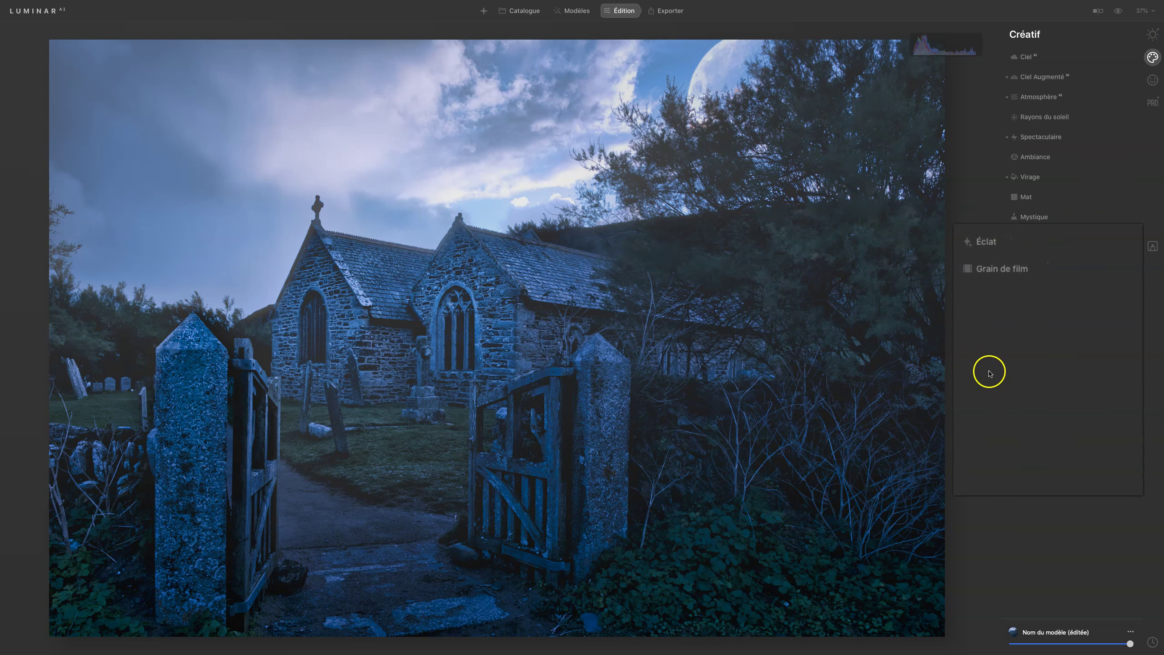
# Try the Éclat effect at Quantité 54 with the types Éclat and Effet Orton.
pyautogui.click(985, 241)
pyautogui.click(1043, 280)
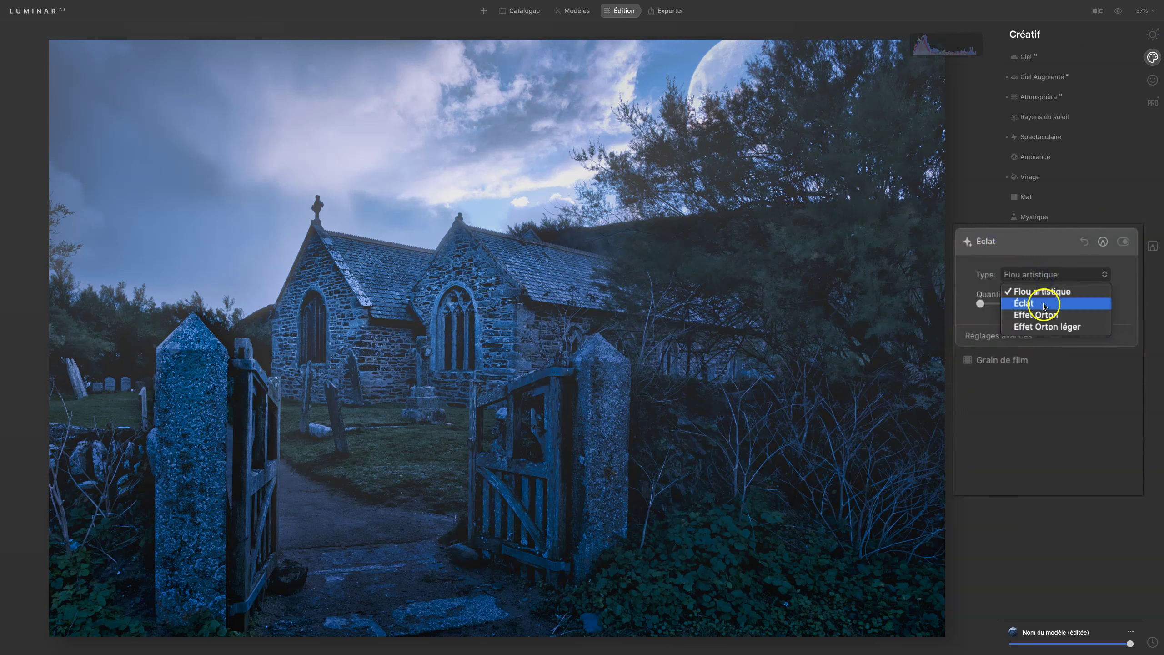
pyautogui.click(1045, 304)
pyautogui.moveTo(980, 304); pyautogui.dragTo(1050, 304)
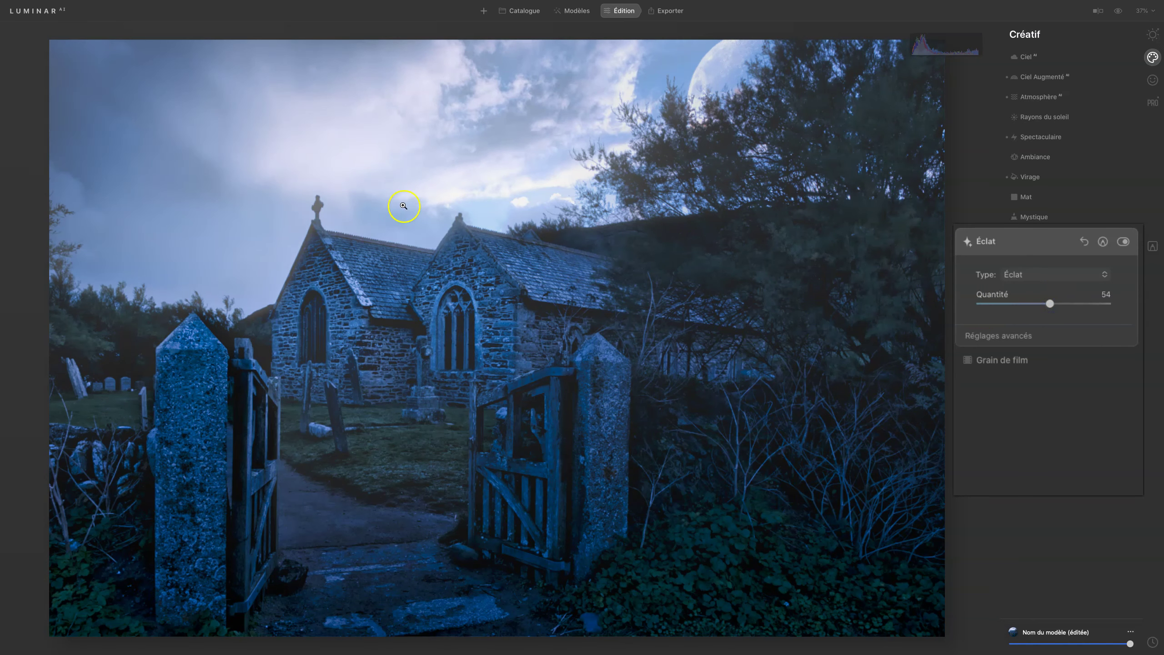
pyautogui.click(980, 339)
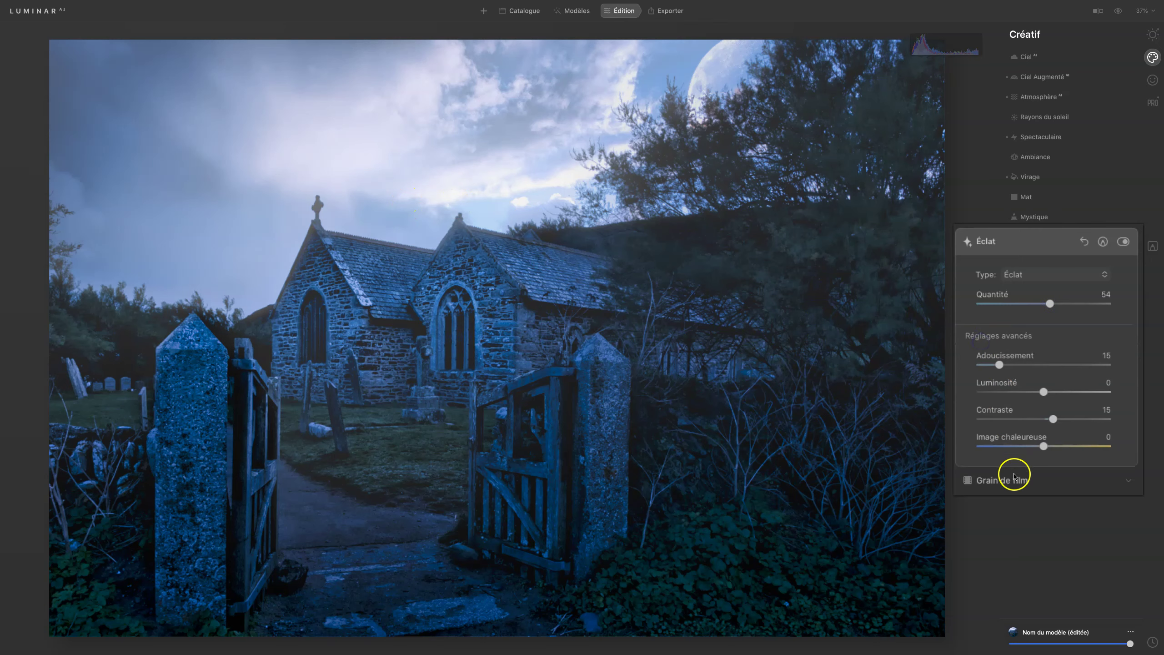
pyautogui.click(1053, 275)
pyautogui.click(1043, 316)
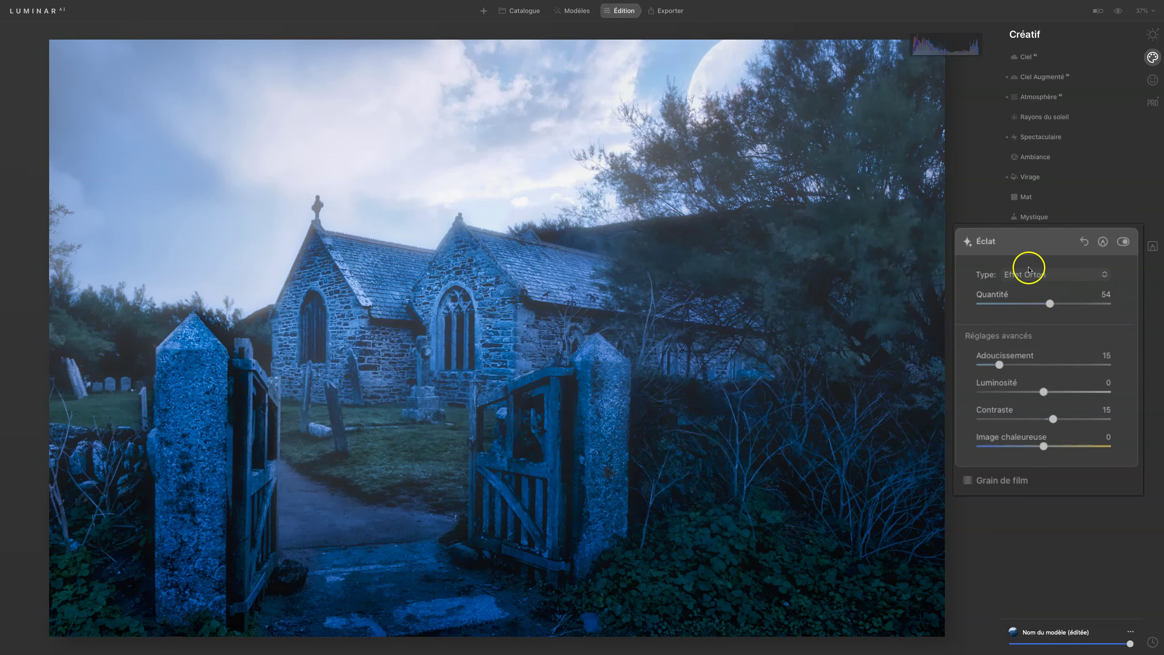
# Set the Éclat effect's type to Effet Orton léger with Quantité 23.
pyautogui.click(1031, 275)
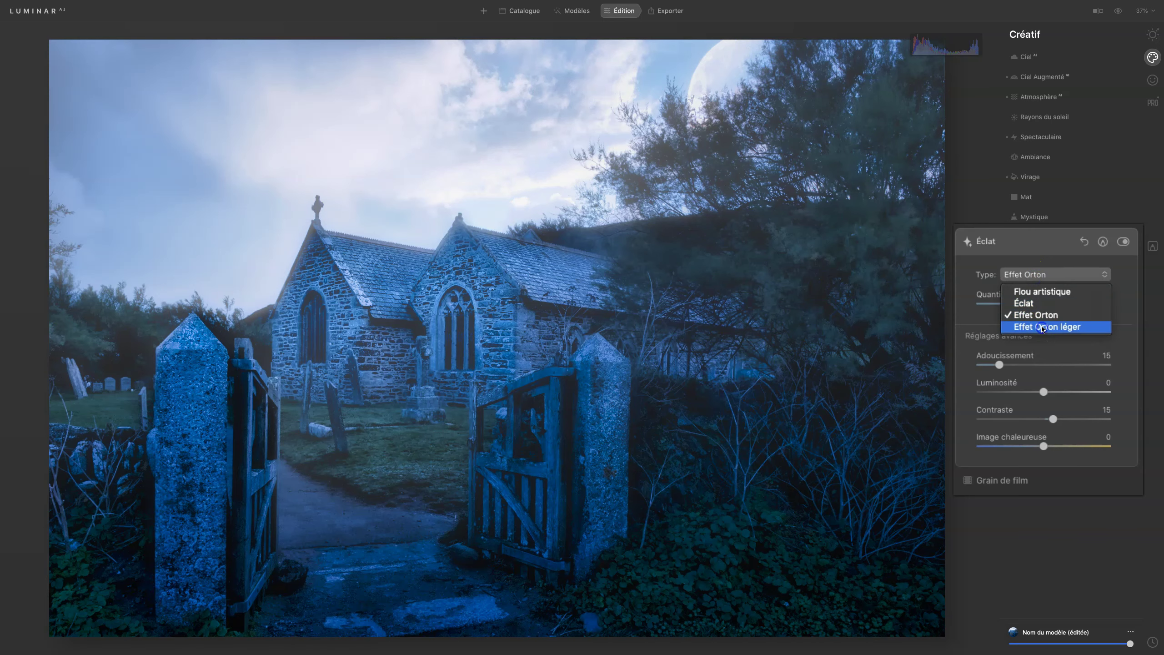
pyautogui.click(1043, 327)
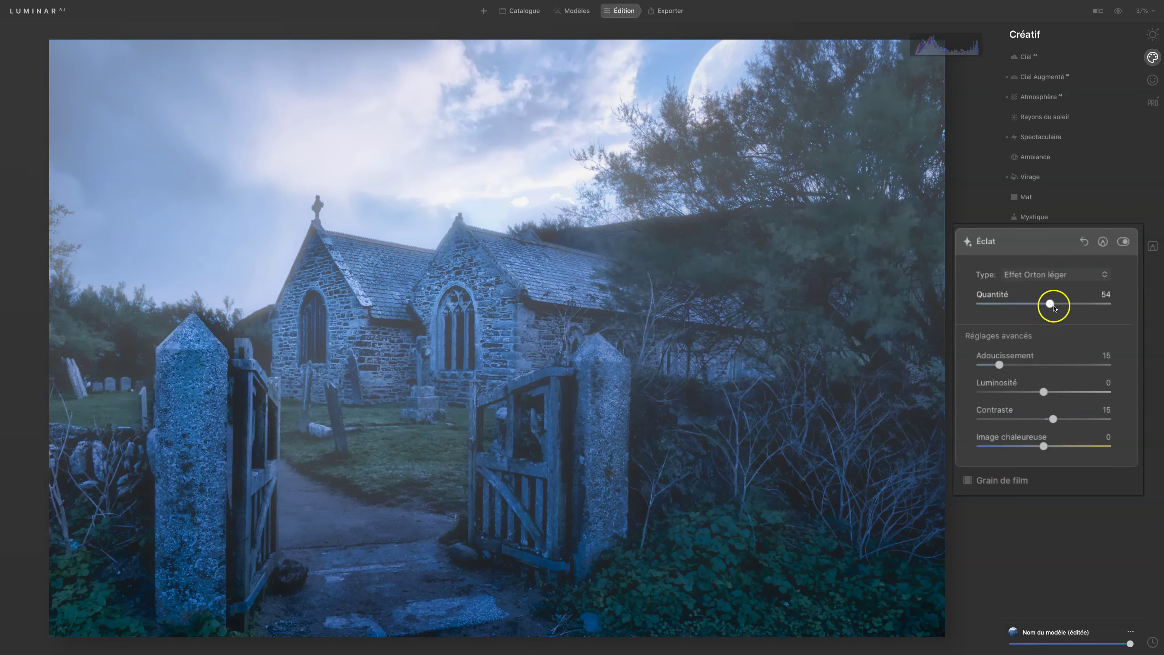
pyautogui.moveTo(1049, 303); pyautogui.dragTo(1012, 306)
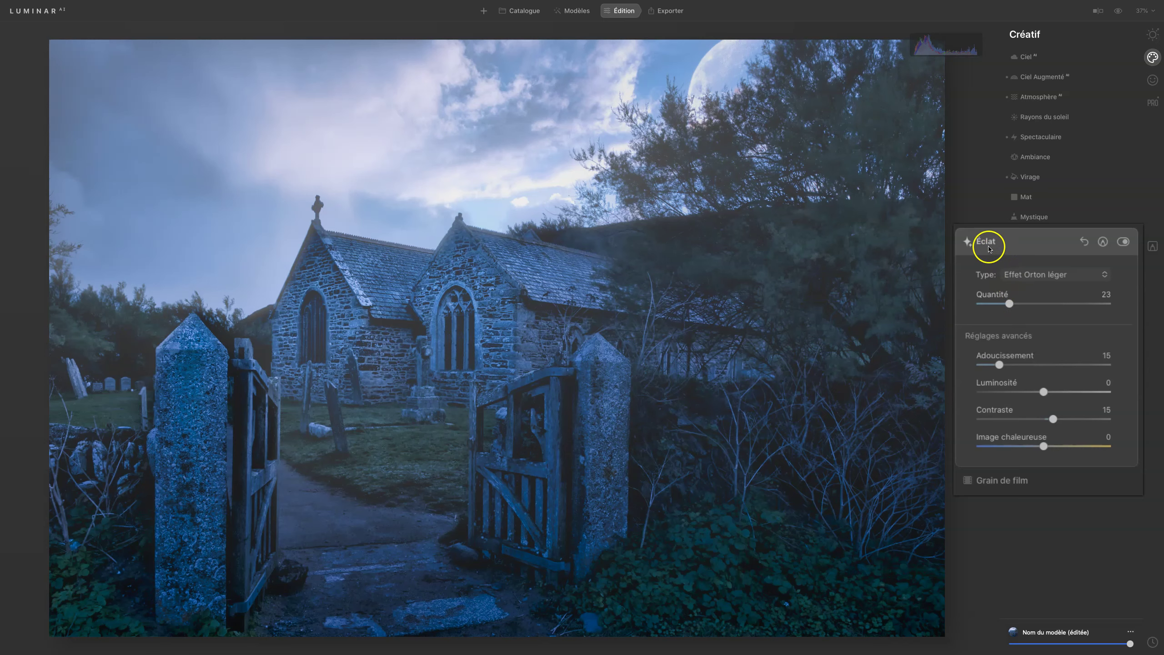
# Compare the photo with and without the Éclat effect and lower its Quantité to 10.
pyautogui.click(1123, 241)
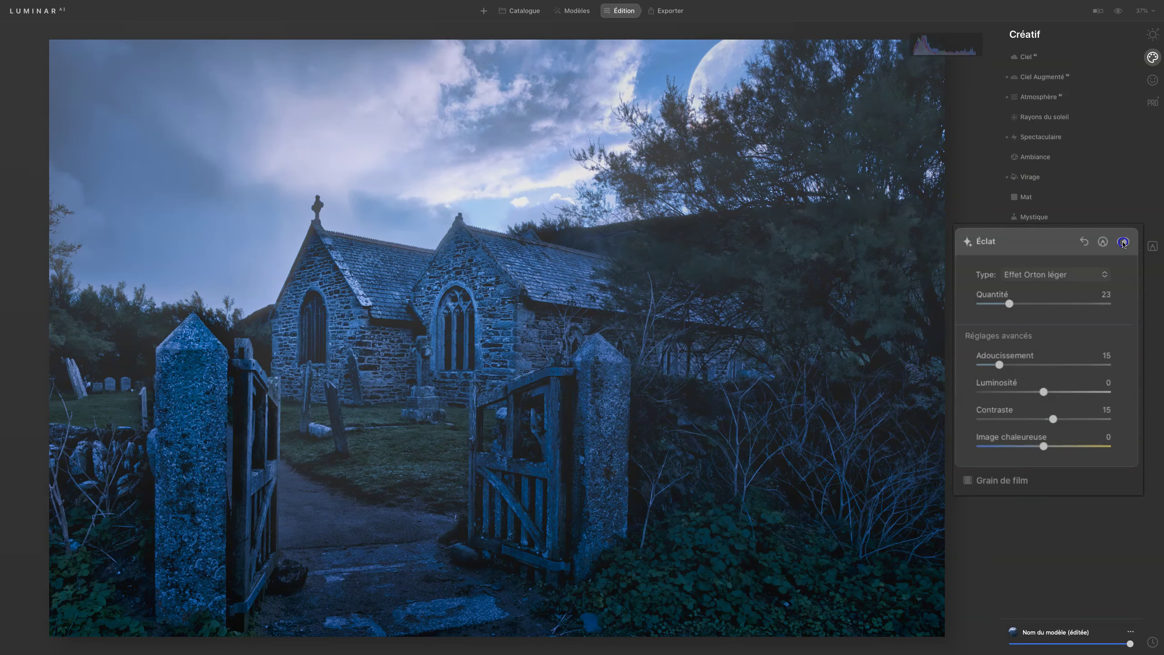
pyautogui.click(1123, 241)
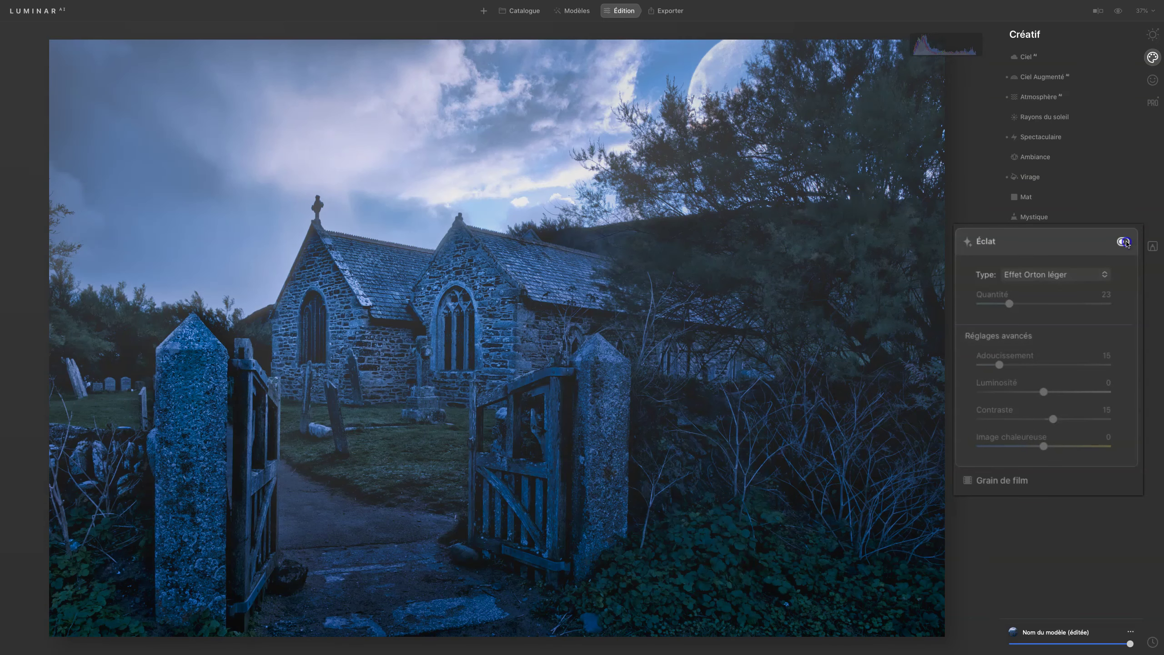
pyautogui.click(1123, 241)
pyautogui.moveTo(1009, 303)
pyautogui.mouseDown()
pyautogui.moveTo(965, 305)
pyautogui.moveTo(993, 305)
pyautogui.mouseUp()
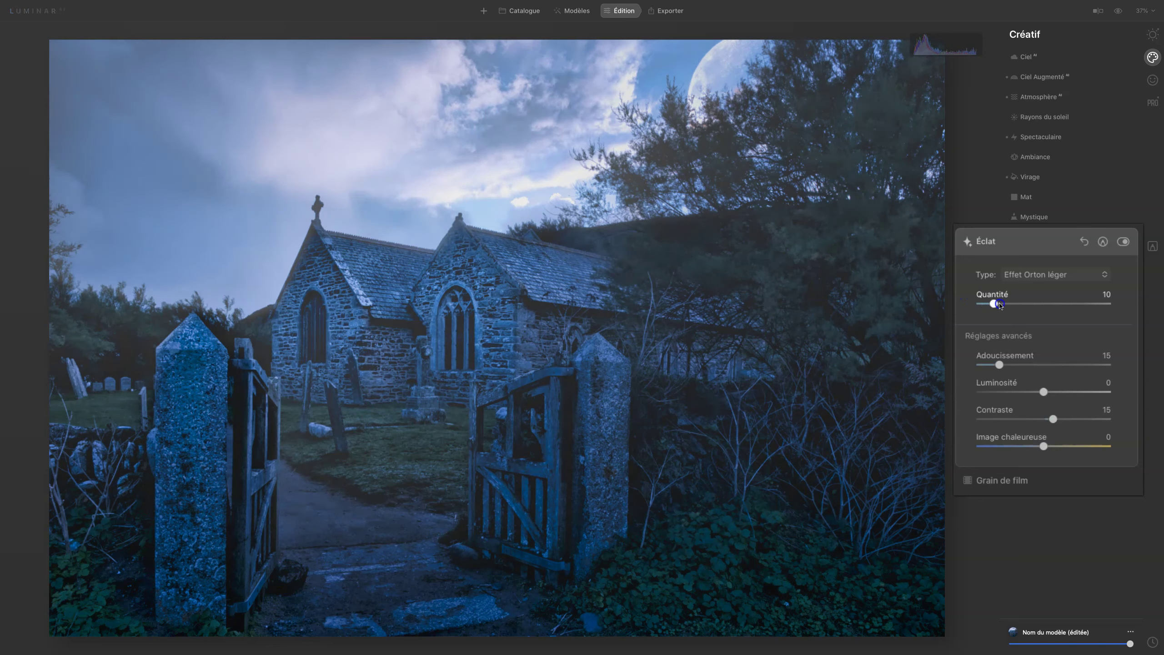
pyautogui.click(988, 241)
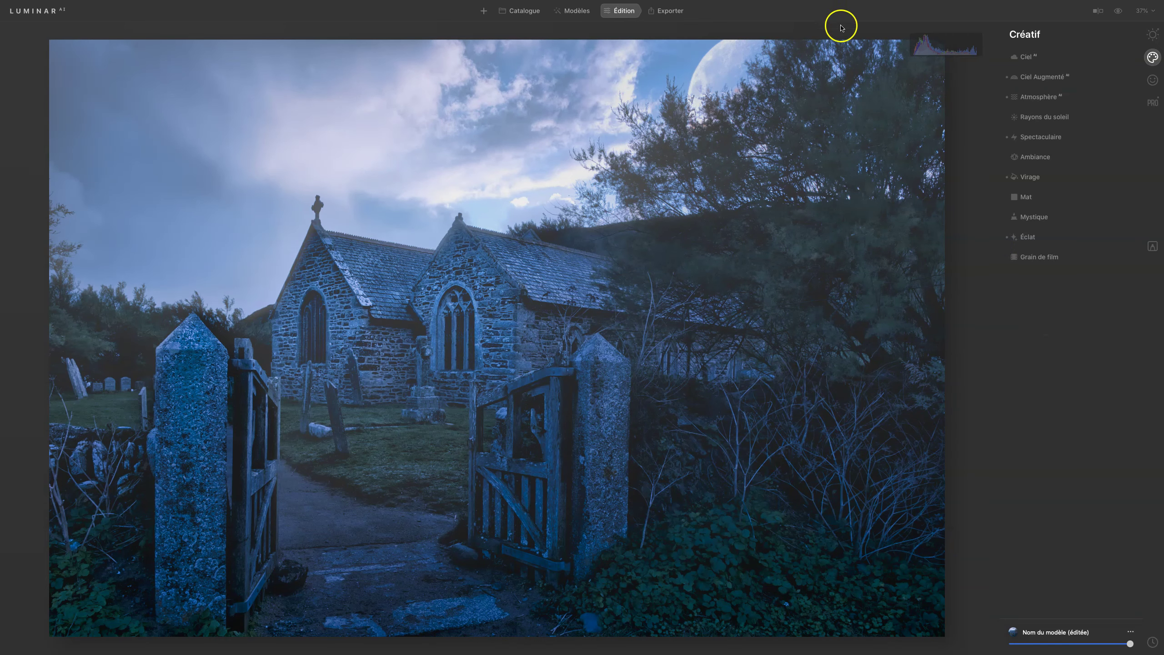
# Compare the edited photo with the original, using both the split before/after view and the full original preview.
pyautogui.click(1118, 12)
pyautogui.click(1099, 10)
pyautogui.moveTo(508, 324); pyautogui.dragTo(915, 322)
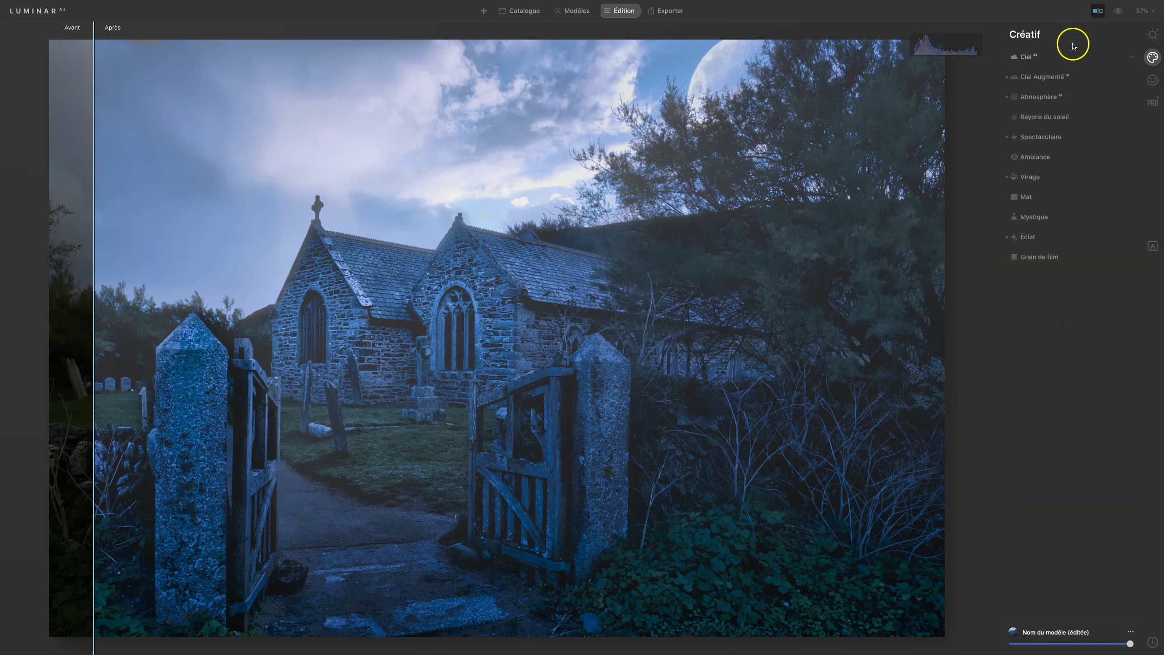
pyautogui.click(1116, 11)
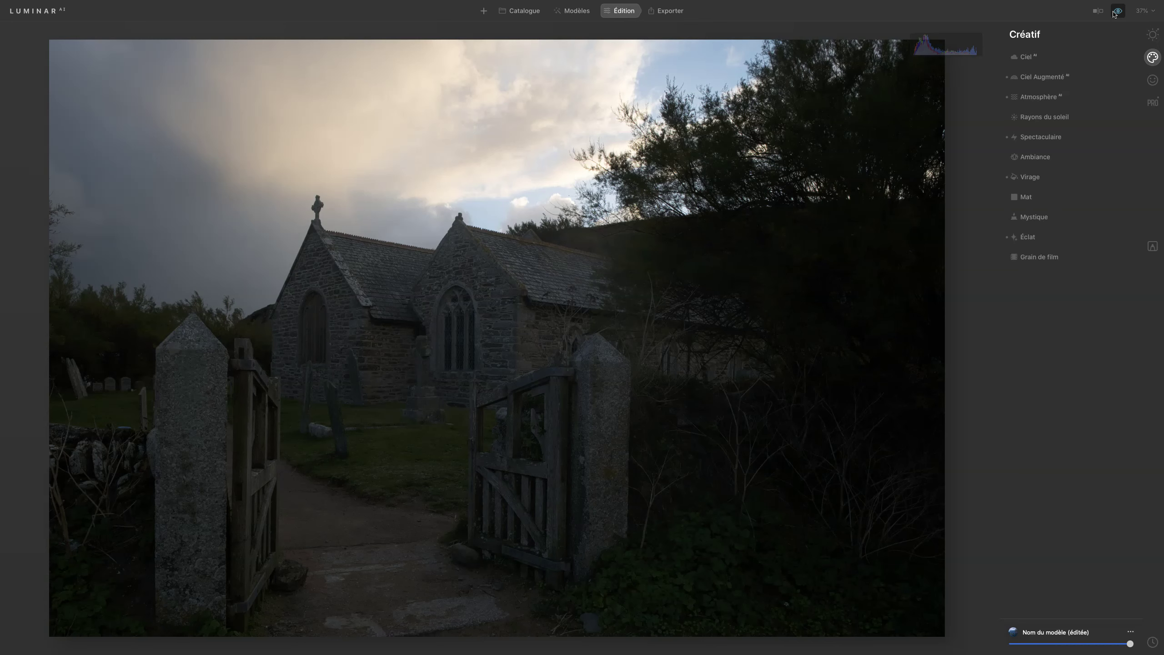
pyautogui.click(1114, 14)
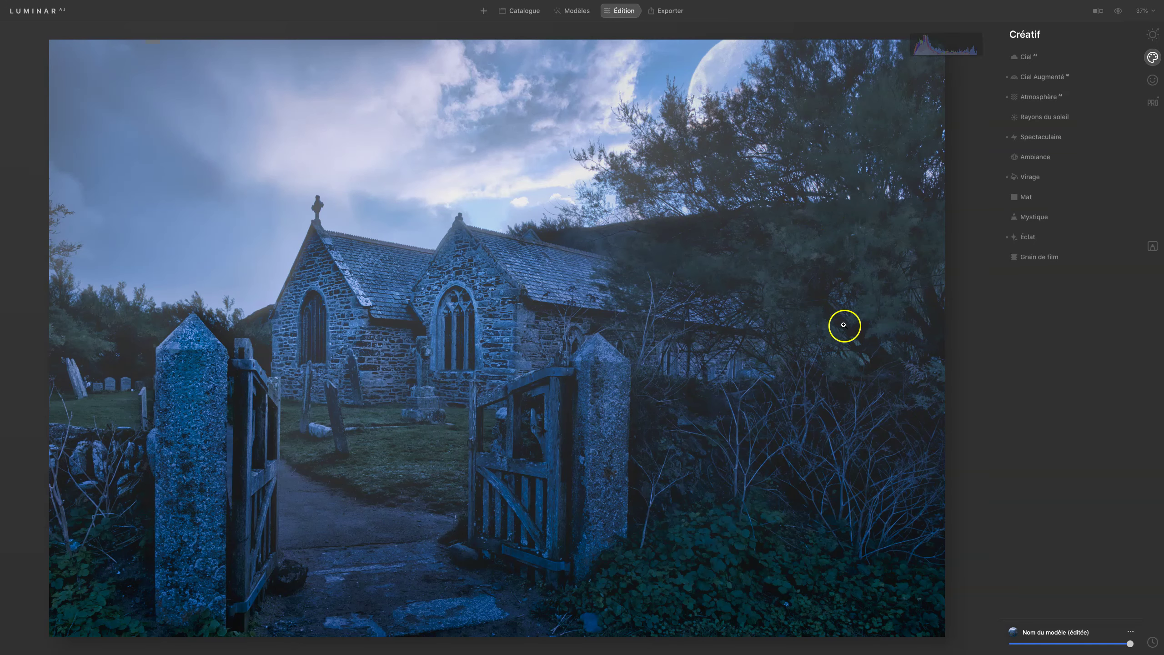